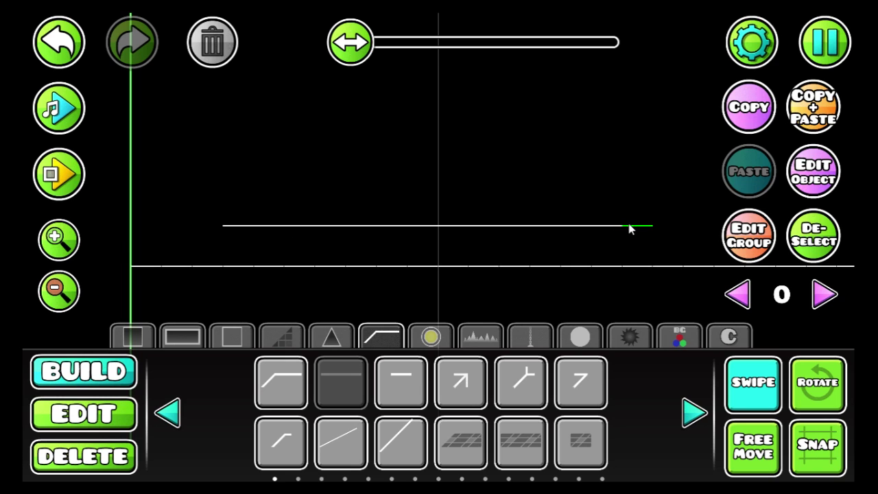
Step: Delete the surplus segments at the line's right end and move the remaining line three grid units right
left_click(113, 454)
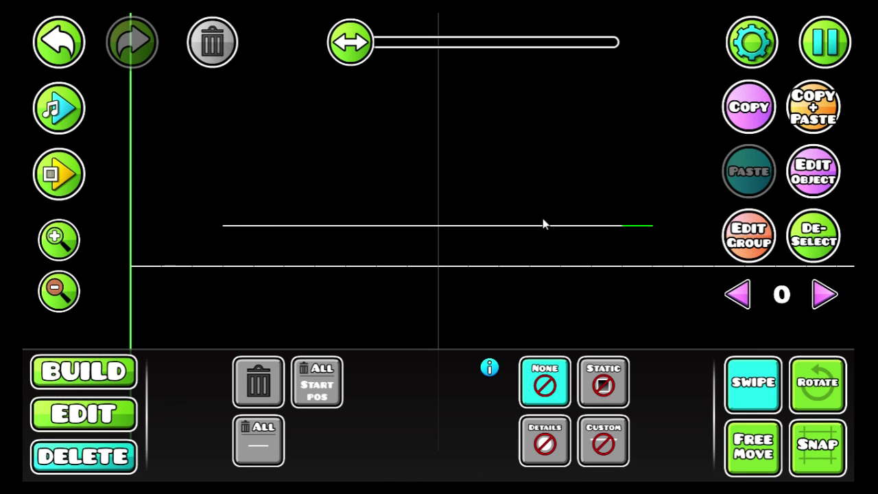
mouse_move(554, 231)
left_mouse_down()
mouse_move(632, 221)
mouse_move(652, 233)
left_mouse_up()
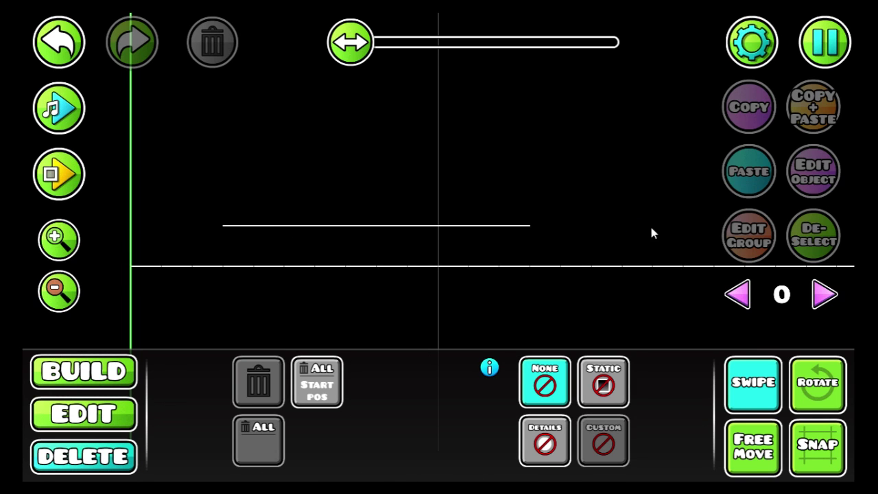
left_click(106, 417)
left_click_drag(216, 186, 542, 269)
left_click(355, 440)
left_click(355, 440)
left_click(355, 440)
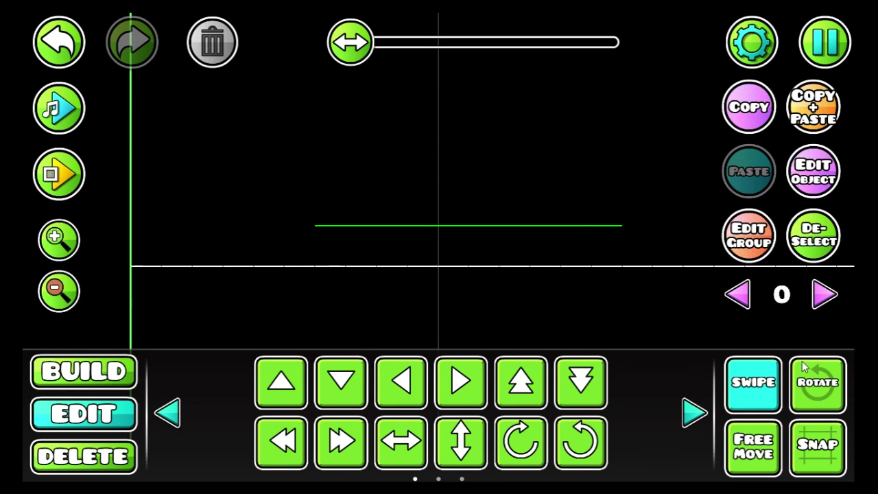
Step: Scale the line to 2.00 and raise it by one grid unit
left_click(168, 413)
left_click(278, 384)
left_click_drag(419, 190, 663, 221)
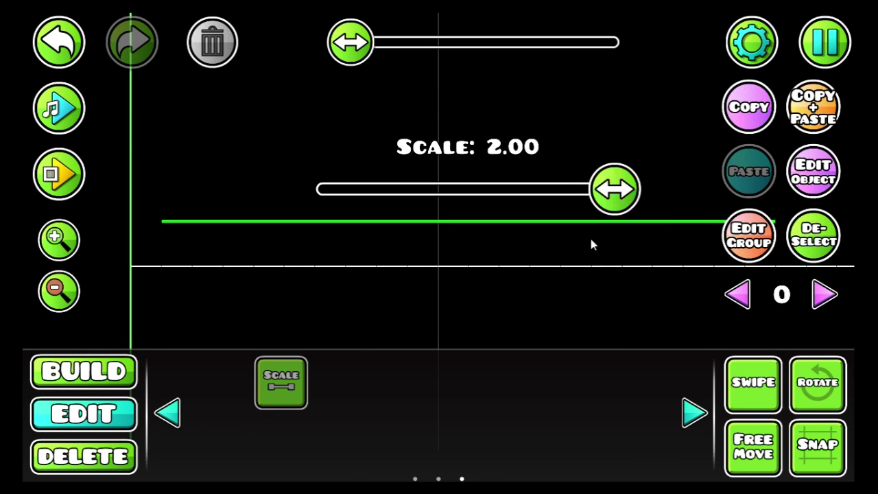
left_click(278, 384)
left_click(169, 413)
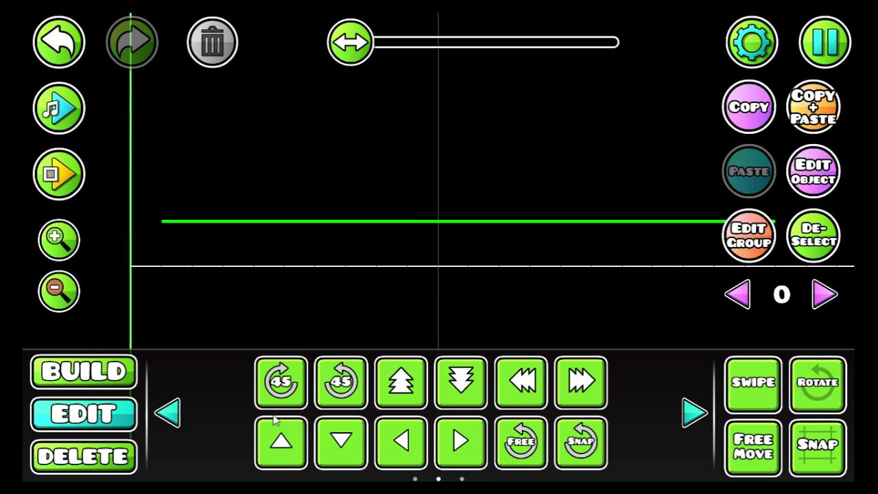
left_click(168, 412)
left_click(525, 382)
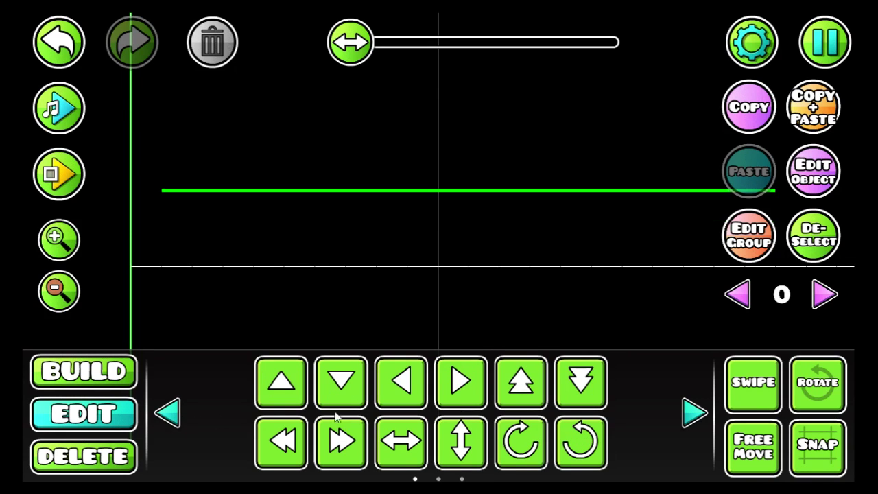
left_click(283, 438)
left_click(723, 233)
left_click(416, 439)
left_click(56, 44)
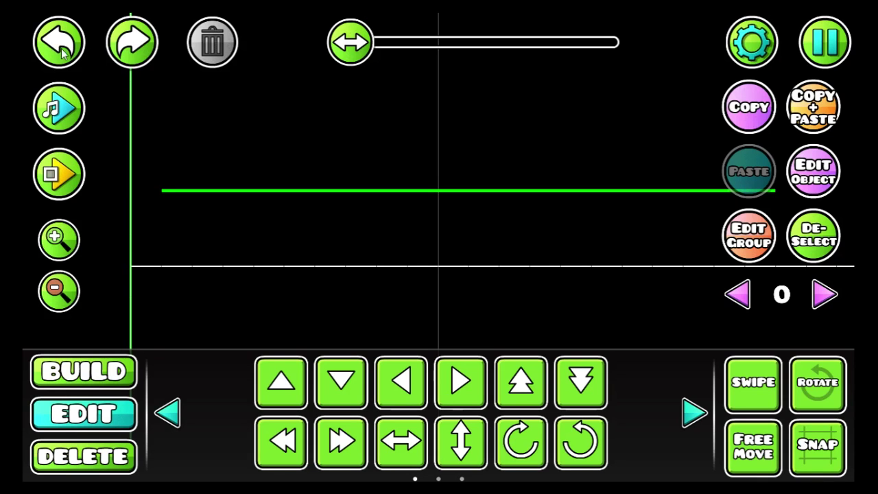
Step: Add the line to group ID 1, set its Z layer to Bot and enable Dont Fade
left_click(732, 240)
left_click(294, 186)
left_click(625, 188)
left_click(284, 383)
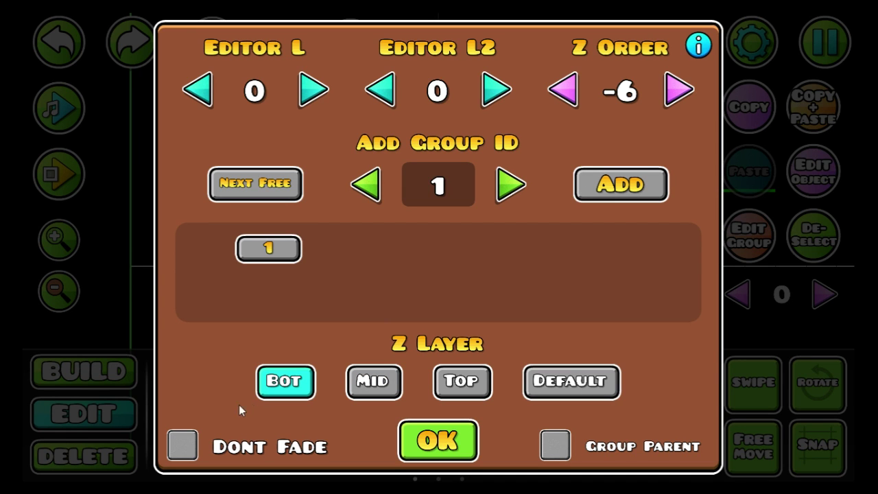
left_click(182, 446)
left_click(444, 441)
Step: Place a Move trigger above the horizontal line near the start of the level
left_click_drag(539, 286, 487, 350)
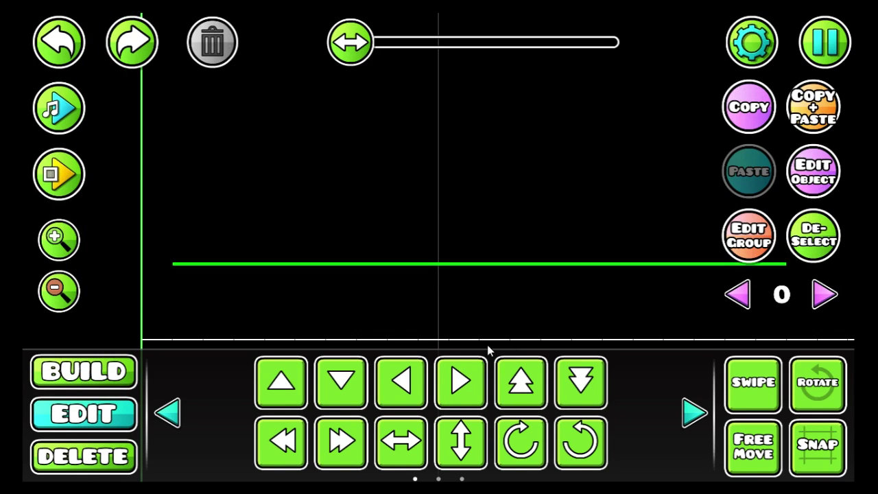
left_click(111, 374)
left_click_drag(521, 258, 473, 347)
left_click(660, 345)
left_click(526, 433)
left_click_drag(521, 130, 459, 137)
left_click(389, 82)
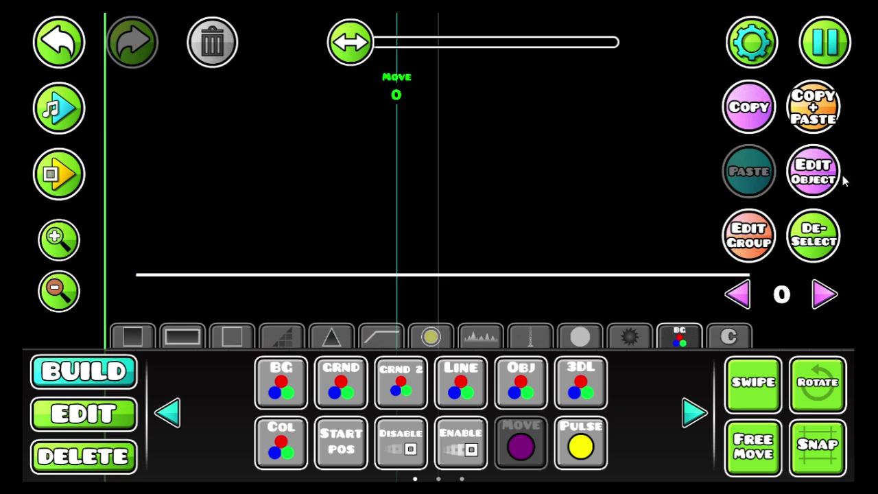
Step: Configure the Move trigger to target group ID 1
left_click(822, 181)
left_click(689, 311)
left_click_drag(331, 382, 600, 349)
left_click(199, 199)
left_click(425, 437)
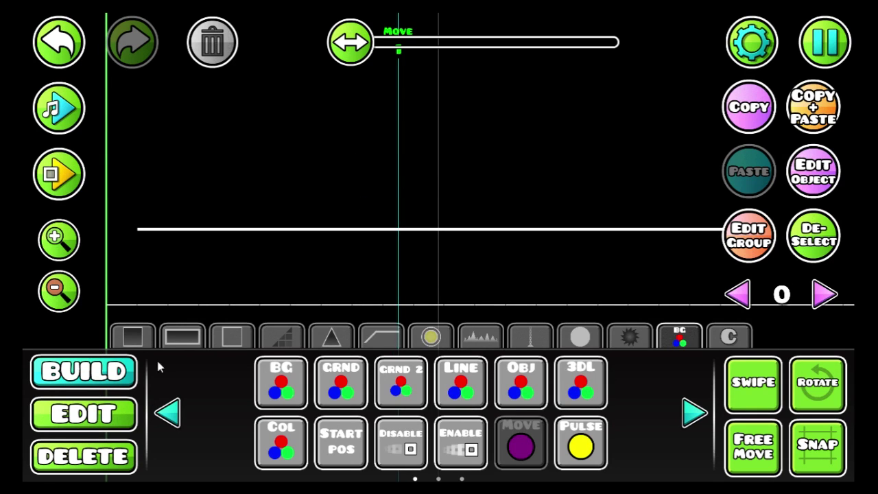
Step: Select the whole line, assign its detail color to channel 1 and set that channel to black
left_click(112, 431)
left_click(741, 367)
left_click_drag(114, 261, 789, 159)
left_click(811, 173)
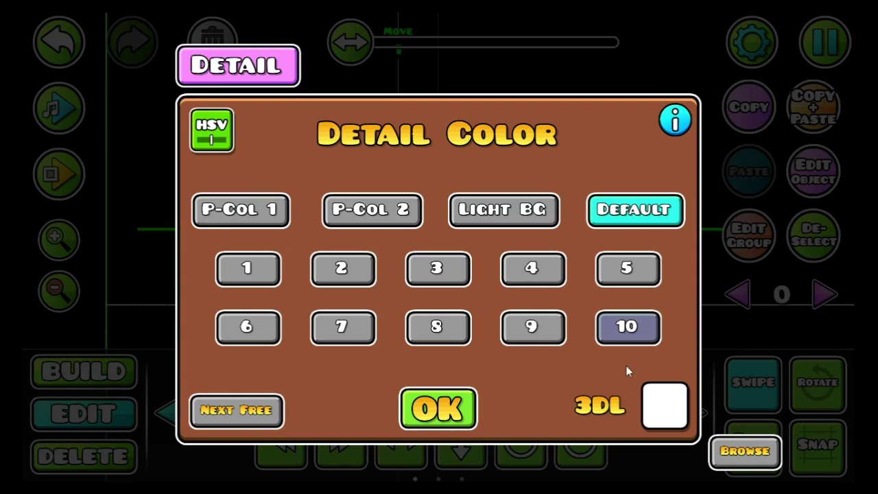
left_click(230, 272)
left_click(664, 406)
left_click(449, 295)
left_click(439, 435)
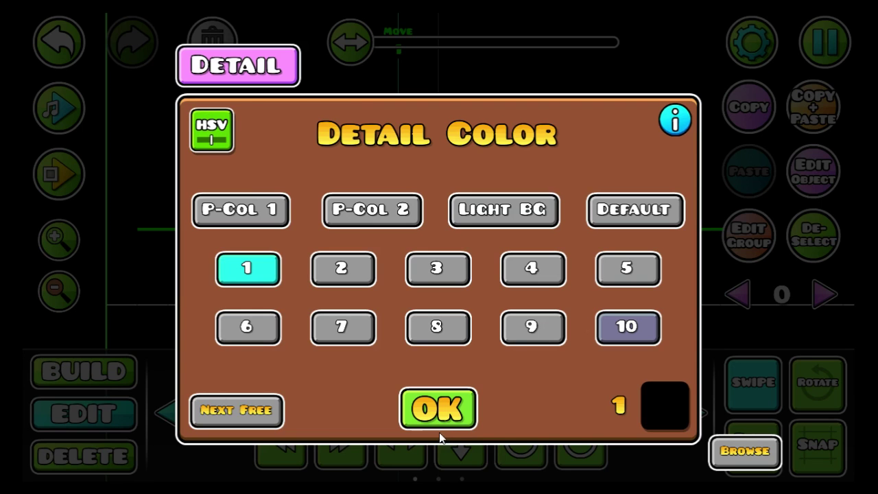
left_click(439, 433)
Step: Place a Col trigger above the Move trigger and set its color to bright green for color ID 1
left_click(773, 389)
left_click_drag(378, 74, 350, 198)
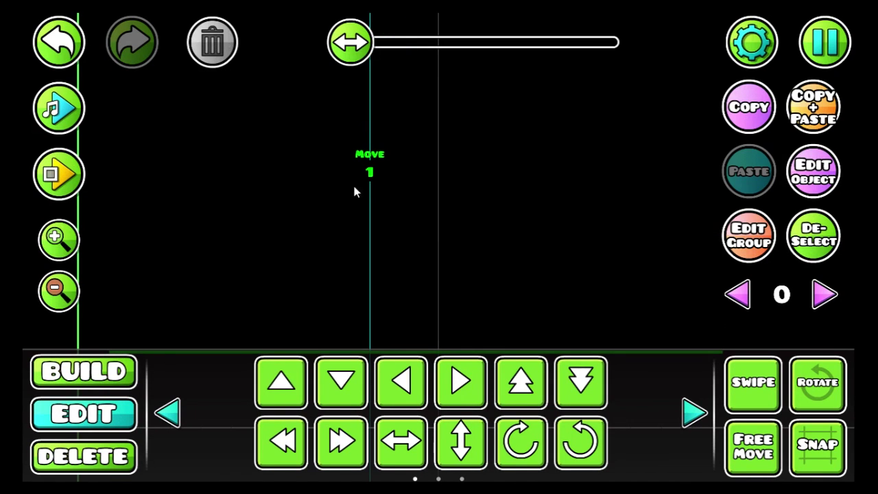
key("1")
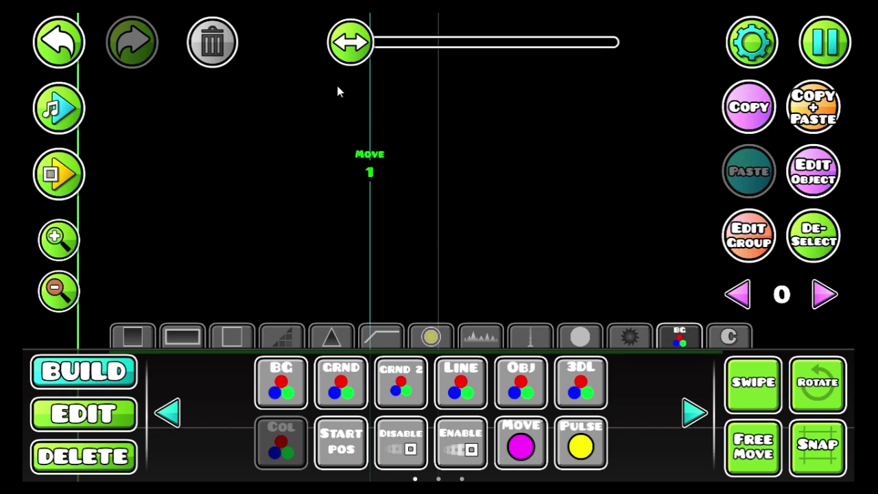
left_click(363, 82)
left_click(832, 180)
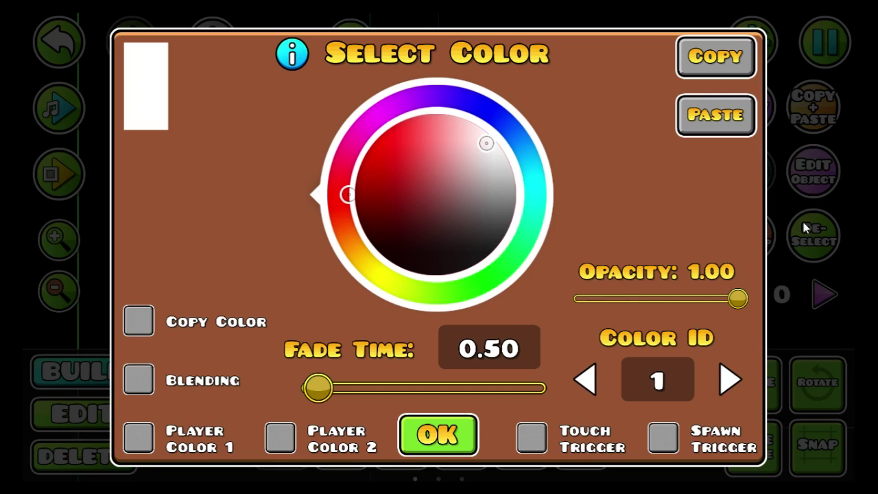
left_click(478, 283)
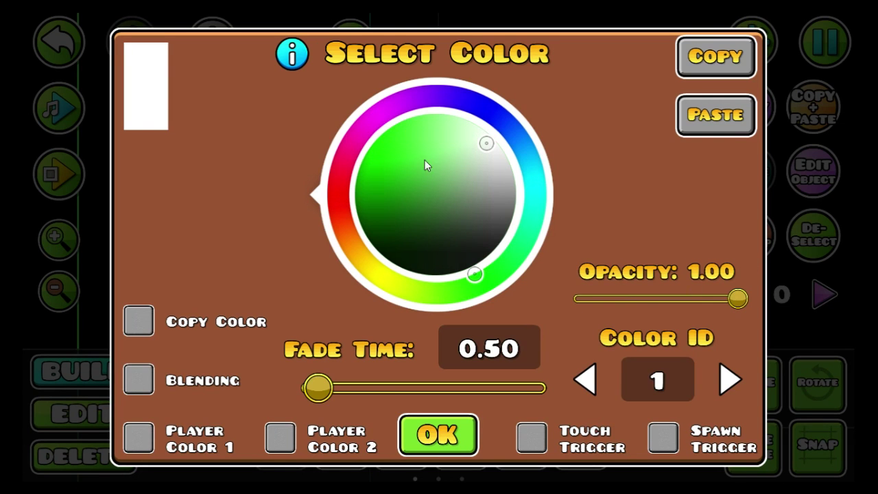
left_click(394, 139)
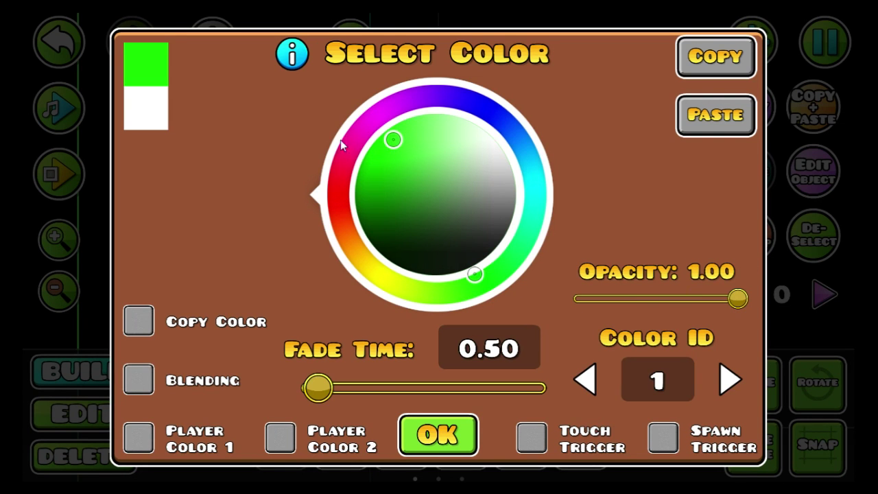
left_click(412, 430)
Step: Select the four rightmost segments of the horizontal line and set their Editor L value to 1
scroll(518, 183, "down", 5)
left_click(69, 302)
left_click_drag(389, 252, 413, 235)
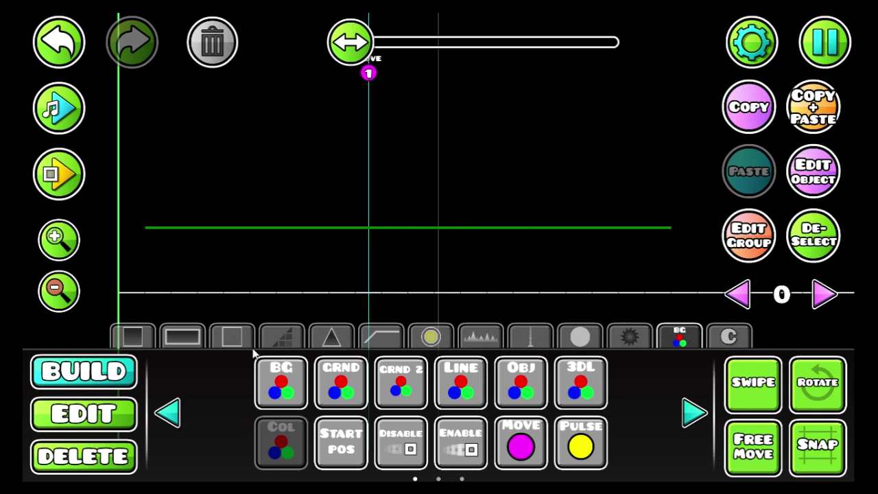
left_click(112, 420)
scroll(427, 176, "down", 3)
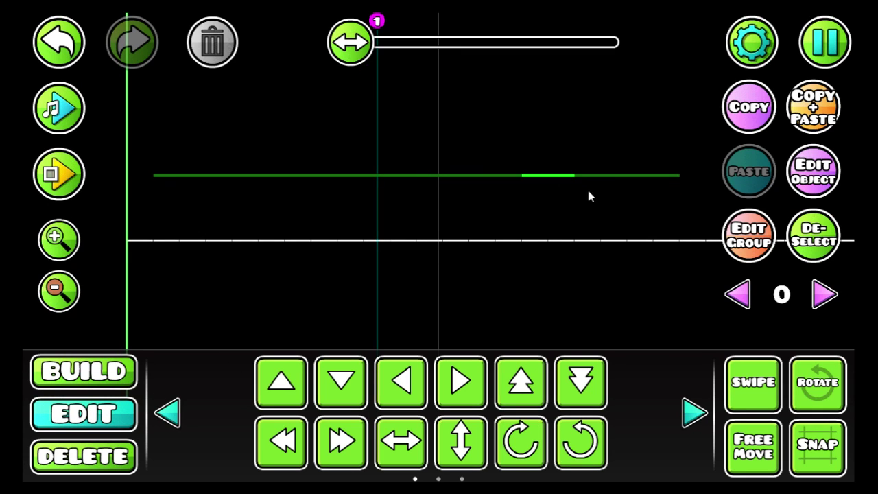
left_click(758, 373)
left_click_drag(472, 195, 724, 144)
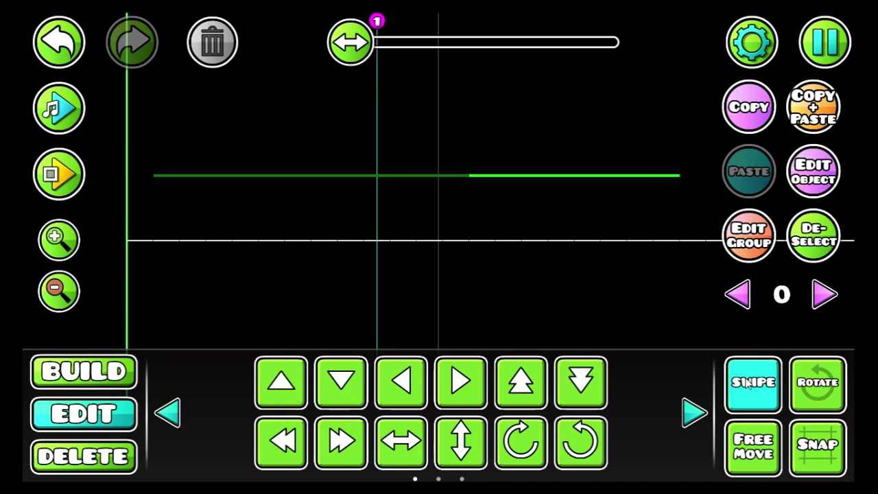
left_click_drag(787, 148, 796, 145)
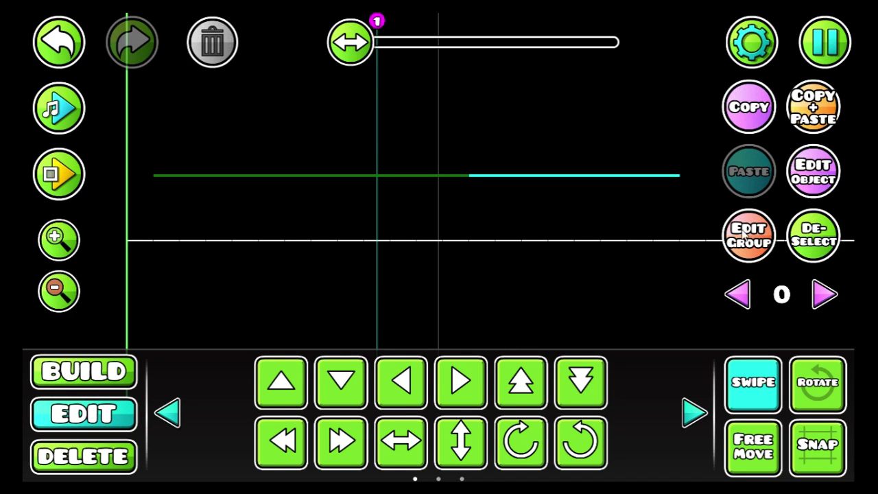
left_click(746, 233)
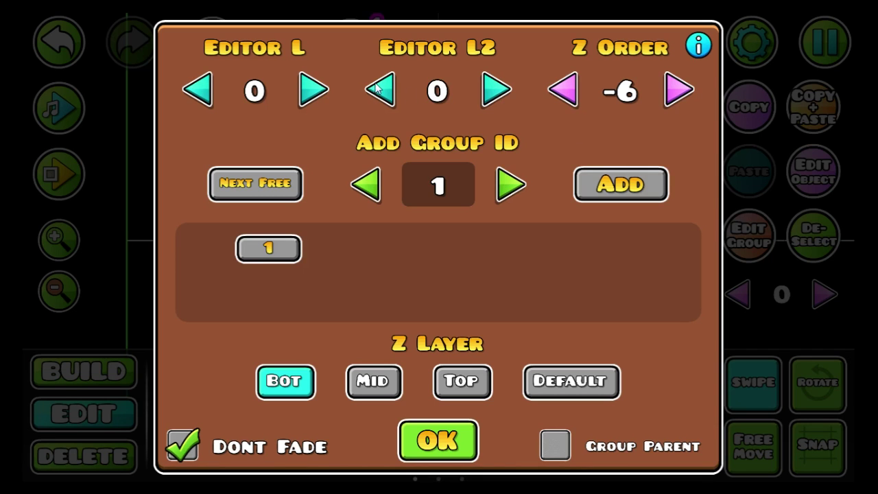
left_click(310, 94)
left_click(454, 436)
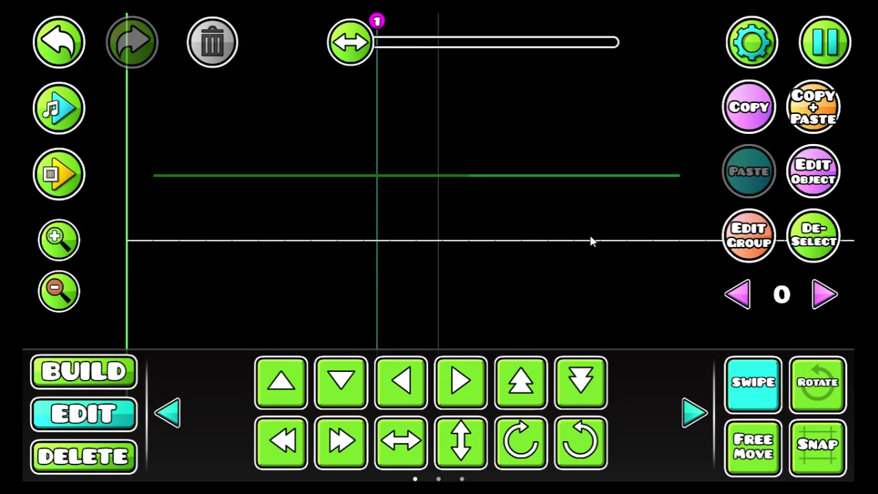
Step: Switch to editor layer 1, rotate the selected segments 90 degrees clockwise and position them as a vertical line hanging from the horizontal one
key("Right")
left_click(728, 392)
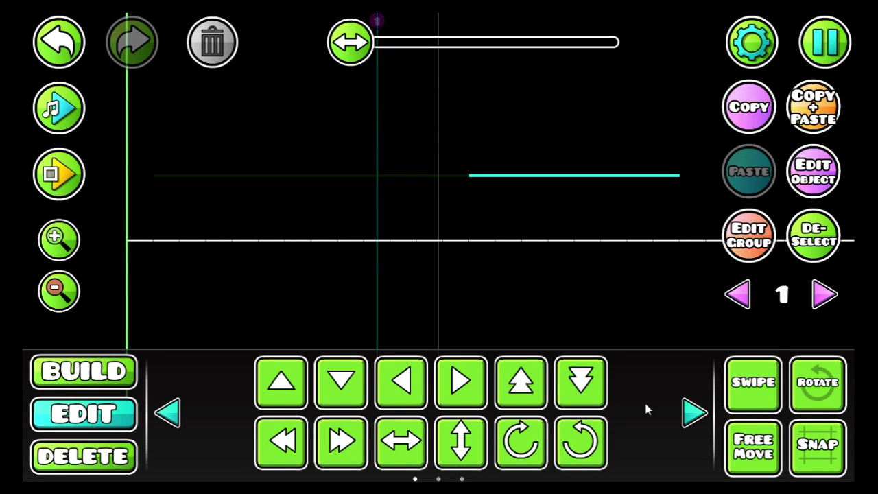
left_click(519, 441)
left_click(282, 441)
left_click(282, 441)
left_click(594, 378)
left_click_drag(514, 188, 493, 107)
left_click(341, 441)
left_click(270, 379)
left_click_drag(484, 220, 438, 212)
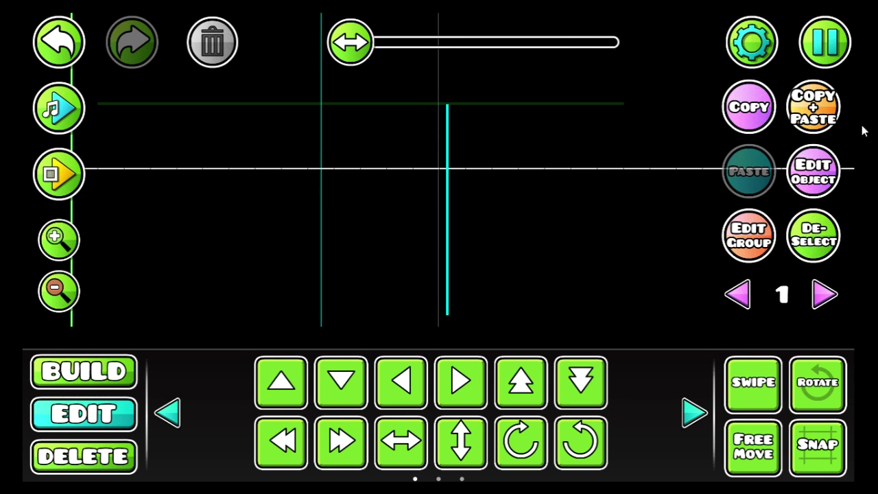
left_click(339, 442)
left_click(338, 442)
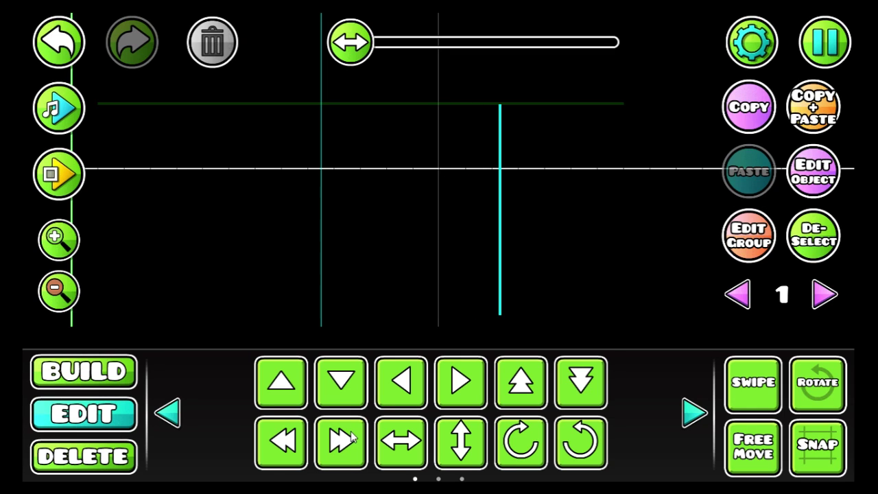
left_click(284, 439)
left_click(284, 439)
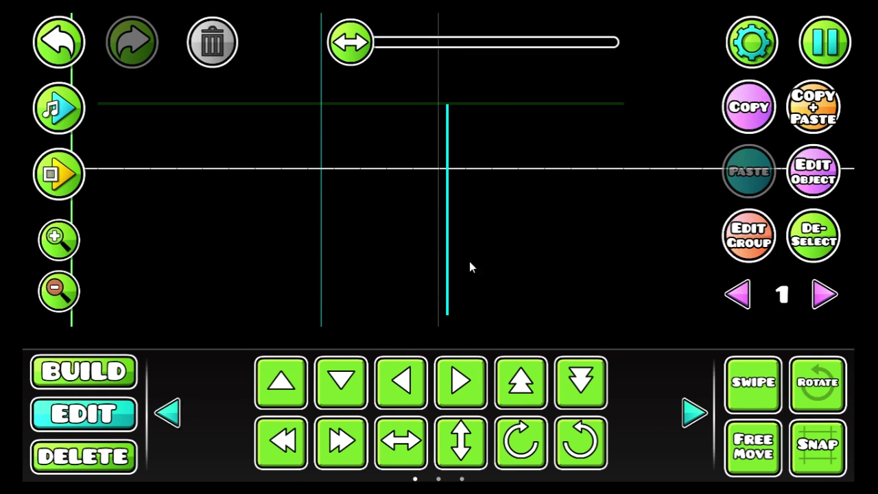
Step: Duplicate the vertical line to its right, tilt the copy's lower end outward and align its upper end with the horizontal line
left_click(338, 429)
left_click(338, 429)
left_click_drag(524, 254, 418, 245)
left_click(840, 377)
left_click_drag(493, 190, 484, 162)
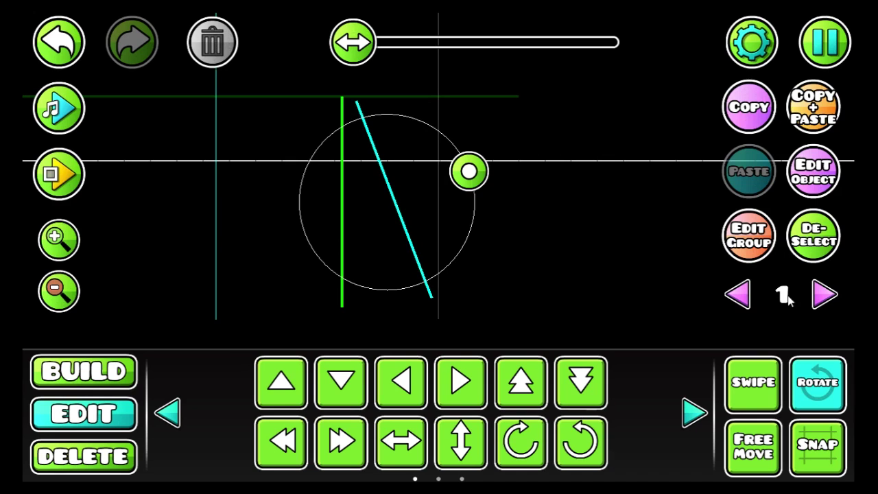
left_click(819, 400)
left_click(818, 401)
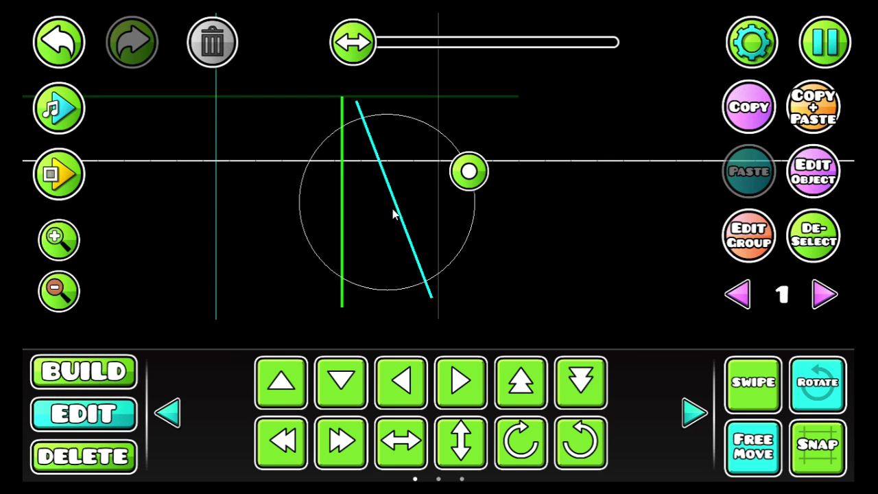
left_click_drag(395, 213, 425, 203)
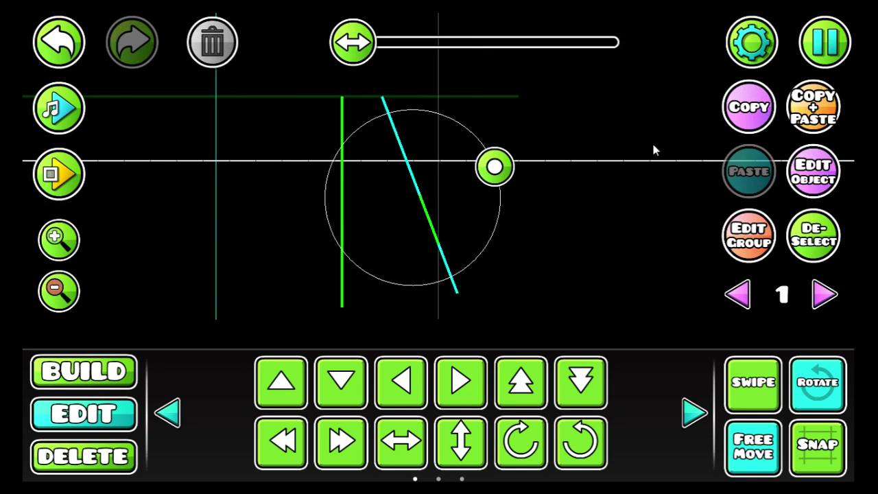
Step: Add two more copies of the tilted line to the right, rotating each one flatter and placing its upper end on the horizontal line
left_click_drag(494, 167, 488, 121)
left_click_drag(465, 235, 548, 209)
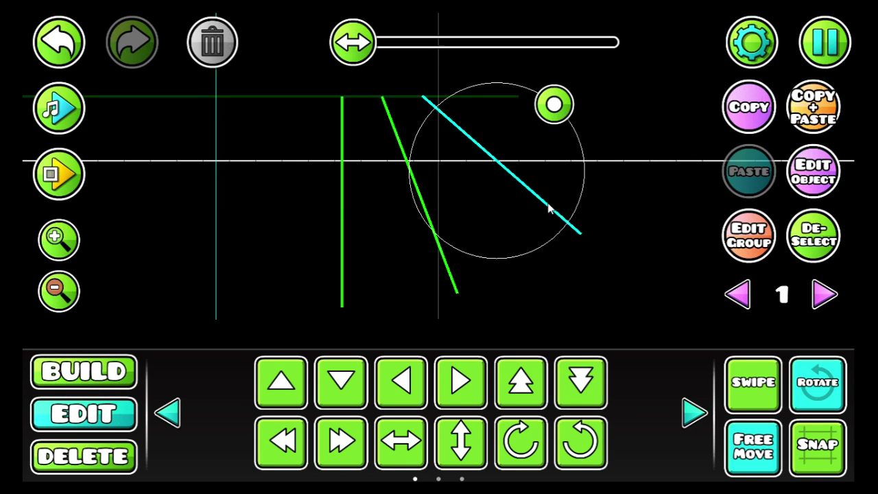
left_click(796, 103)
left_click_drag(502, 173, 592, 157)
left_click_drag(643, 87, 649, 39)
left_click_drag(613, 155, 608, 151)
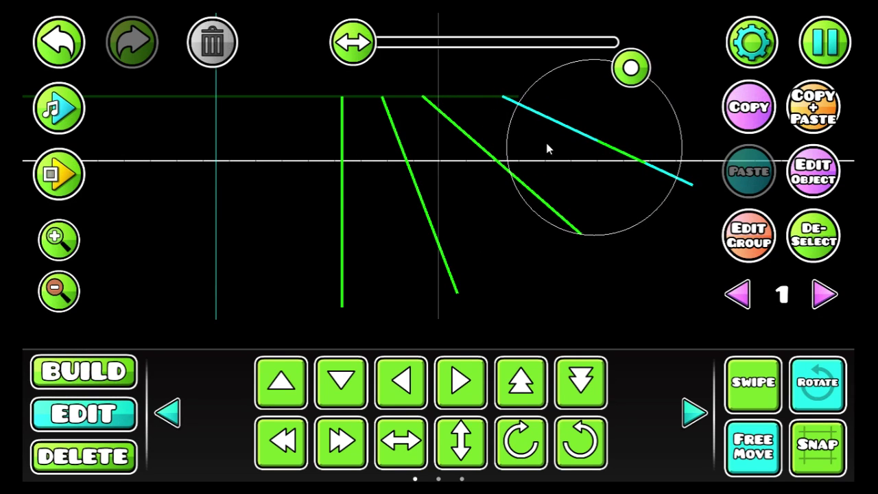
left_click_drag(570, 133, 562, 131)
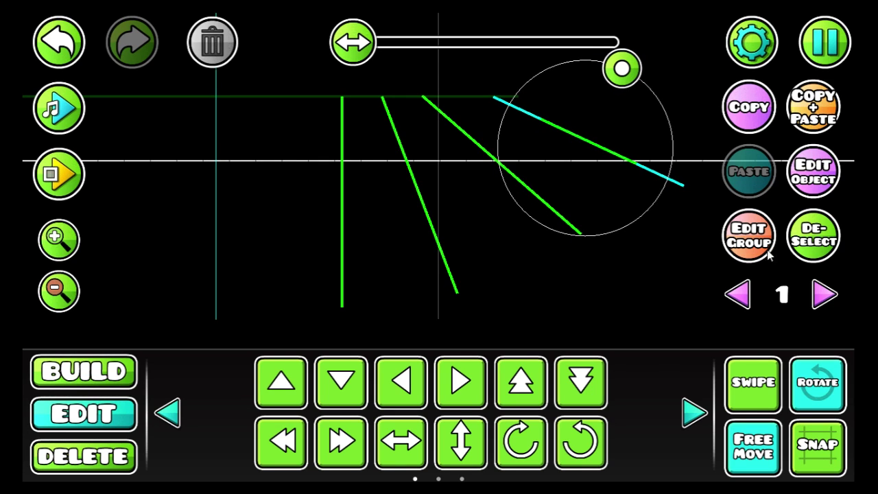
Step: Turn off rotation and free movement, select the three tilted lines and nudge them one small step right
left_click(808, 371)
left_click(759, 452)
left_click_drag(384, 89, 710, 319)
left_click(451, 384)
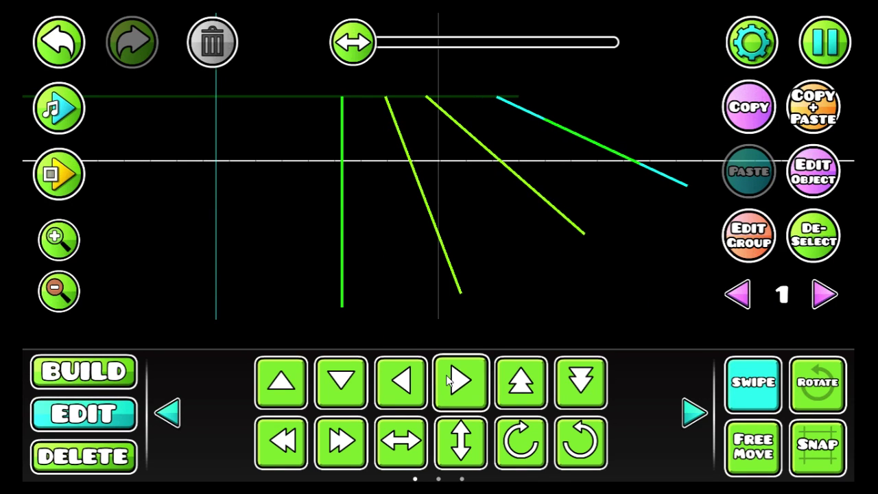
Step: Duplicate the three tilted lines, mirror the copies horizontally and move them to the opposite side of the vertical line
left_click(813, 235)
left_click_drag(496, 214, 655, 219)
left_click(404, 445)
left_click_drag(469, 202, 355, 219)
left_click(280, 437)
left_click(279, 437)
left_click(280, 437)
left_click(279, 437)
left_click(283, 441)
left_click(284, 441)
left_click(283, 441)
left_click(283, 441)
left_click(283, 441)
left_click(283, 441)
left_click(283, 441)
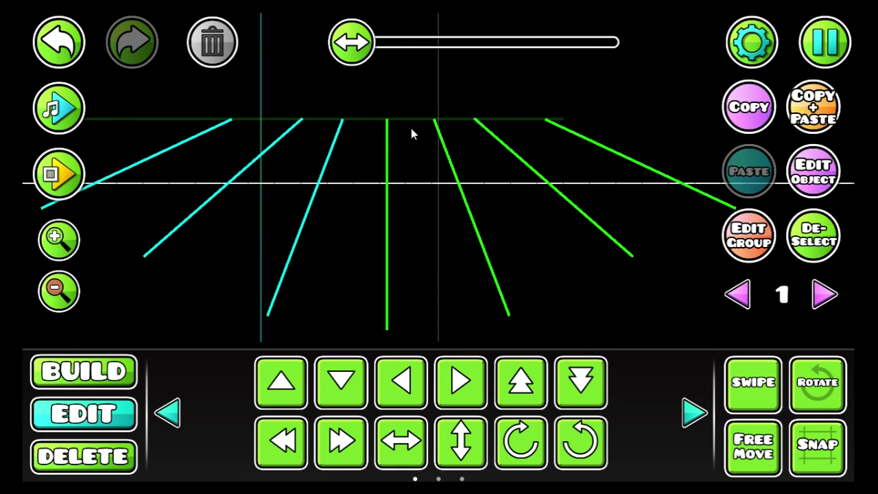
Step: Nudge the three mirrored lines slightly left, with a final fine correction right, to match the spacing on the other side
left_click(391, 382)
left_click(391, 381)
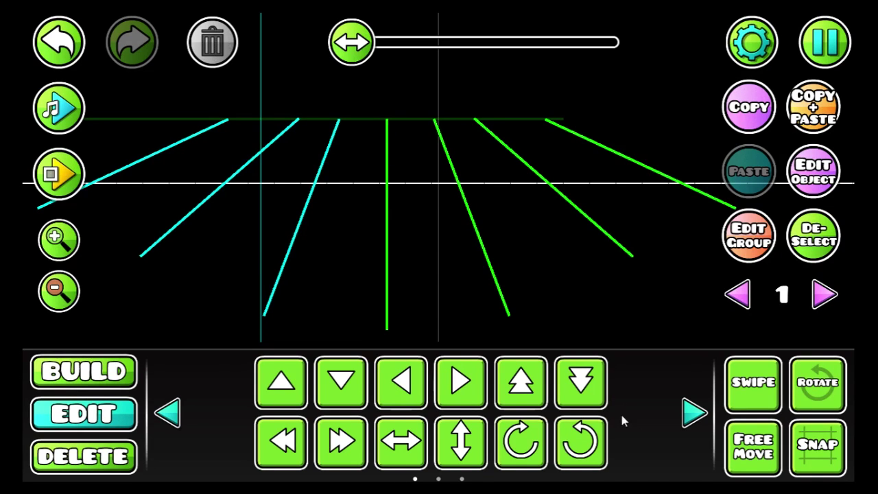
left_click(689, 412)
left_click(463, 432)
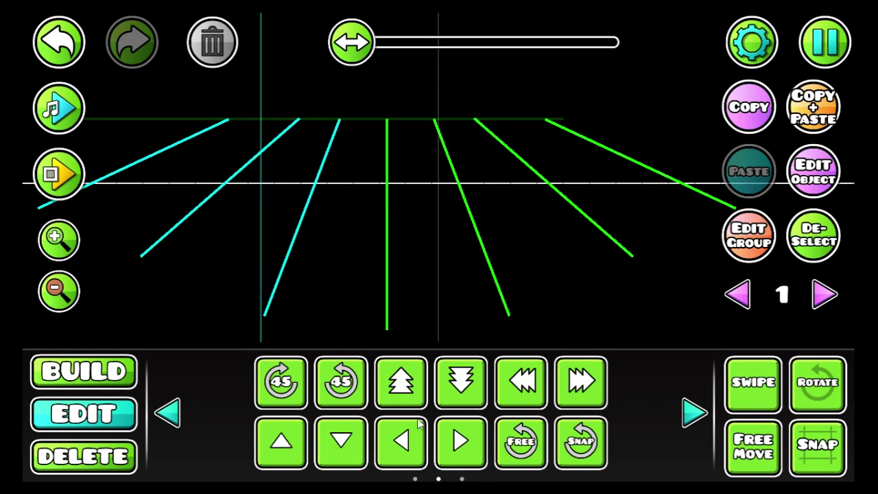
Step: Save and playtest the level to check the symmetrical fan of lines, and return to the editor
left_click_drag(410, 268, 505, 298)
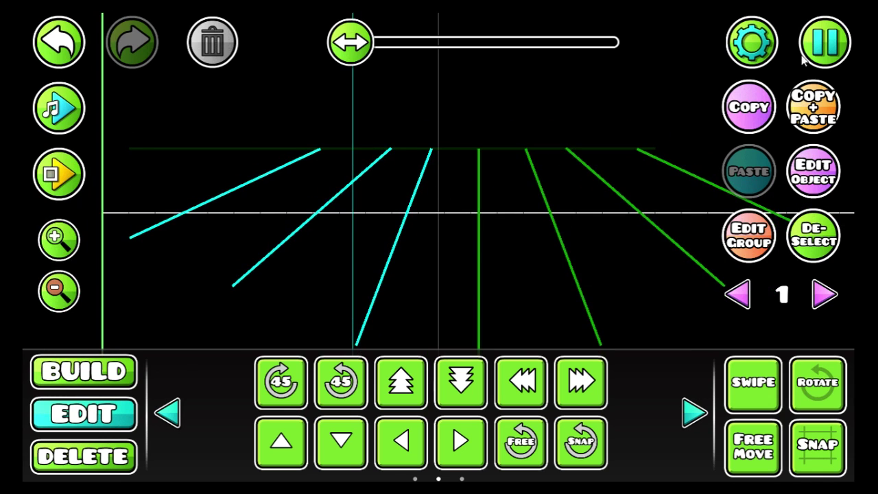
left_click(823, 42)
left_click(533, 221)
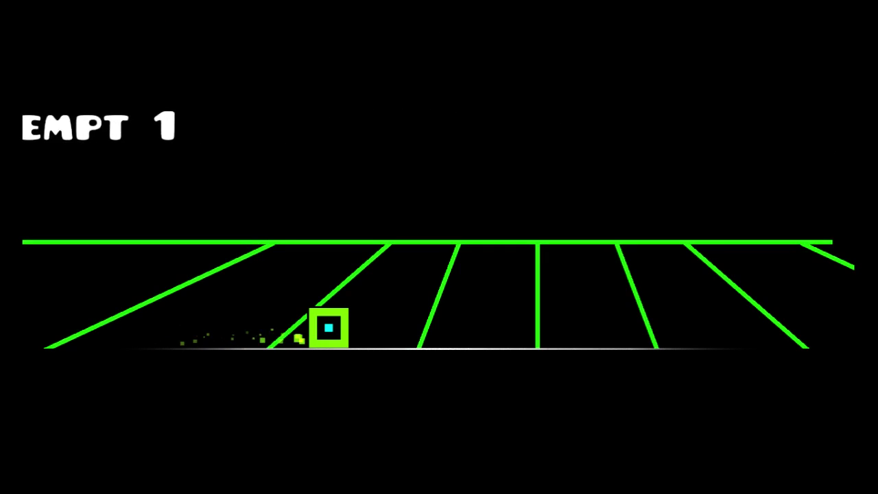
key("Escape")
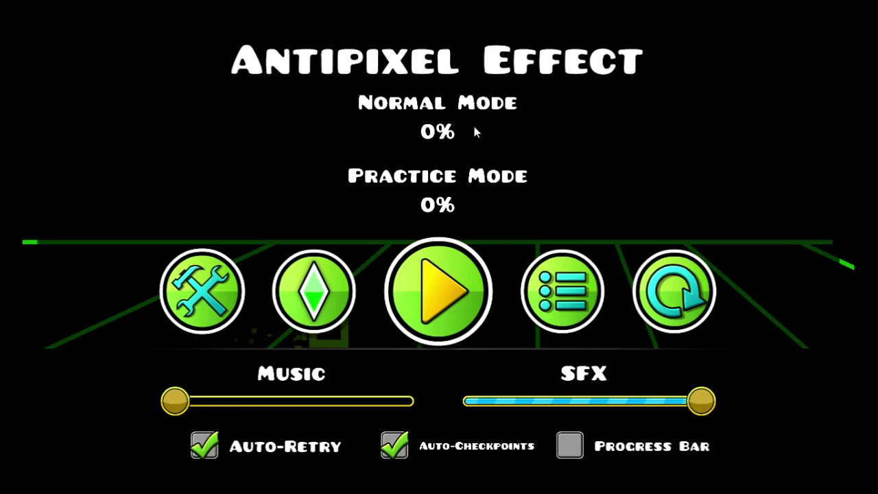
left_click(245, 283)
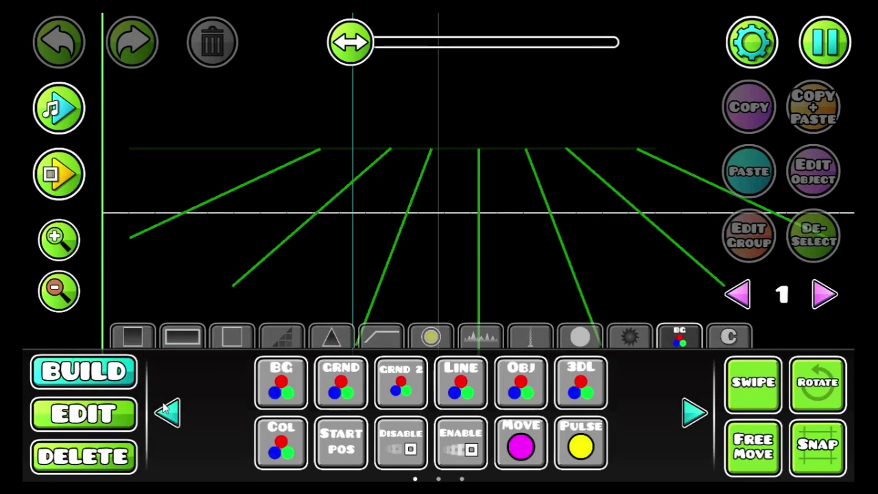
Step: Switch to editor layer 0, select all segments of the horizontal line and shift them one large step right
left_click_drag(429, 214, 341, 270)
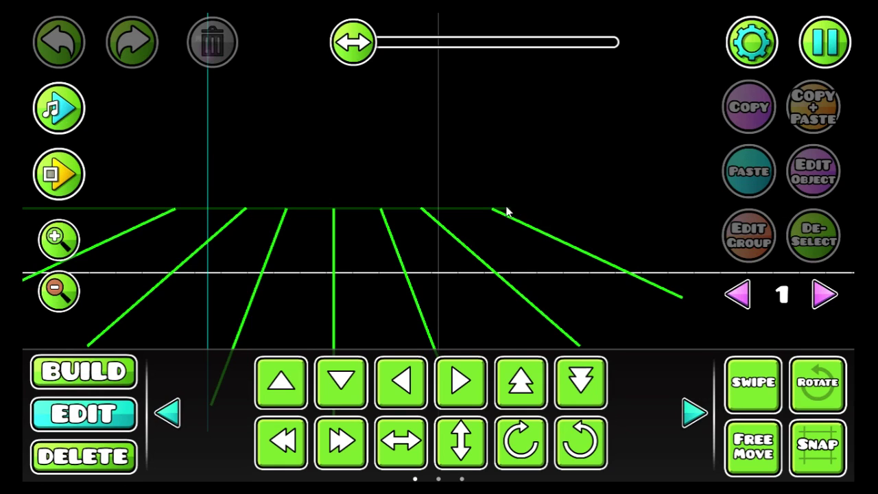
left_click(738, 299)
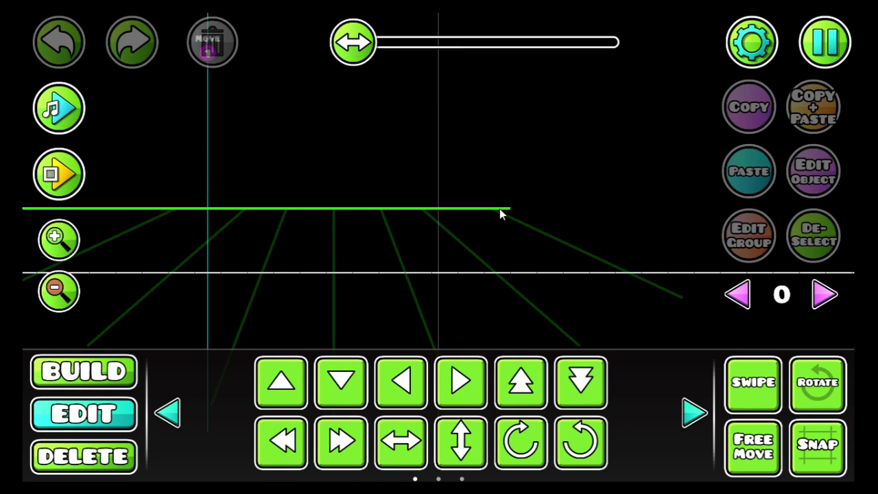
left_click_drag(369, 222, 619, 206)
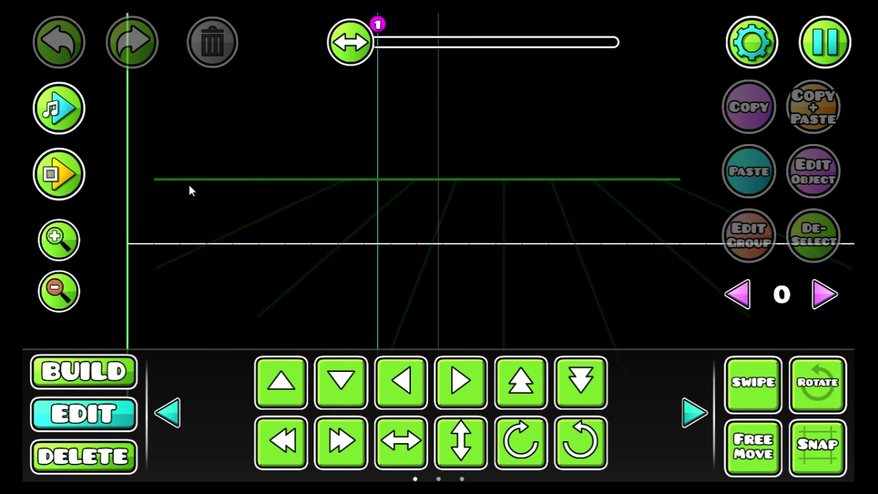
left_click(65, 281)
left_click_drag(408, 229, 372, 255)
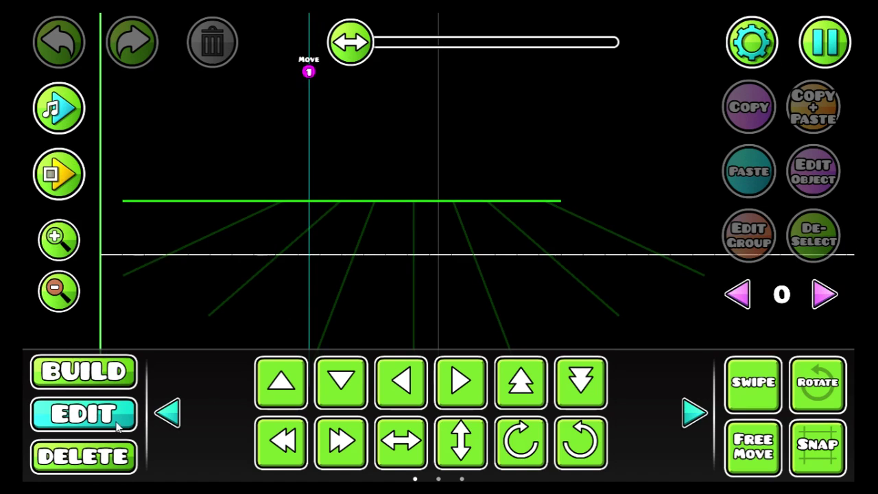
left_click(754, 381)
left_click_drag(621, 172, 245, 334)
left_click(358, 437)
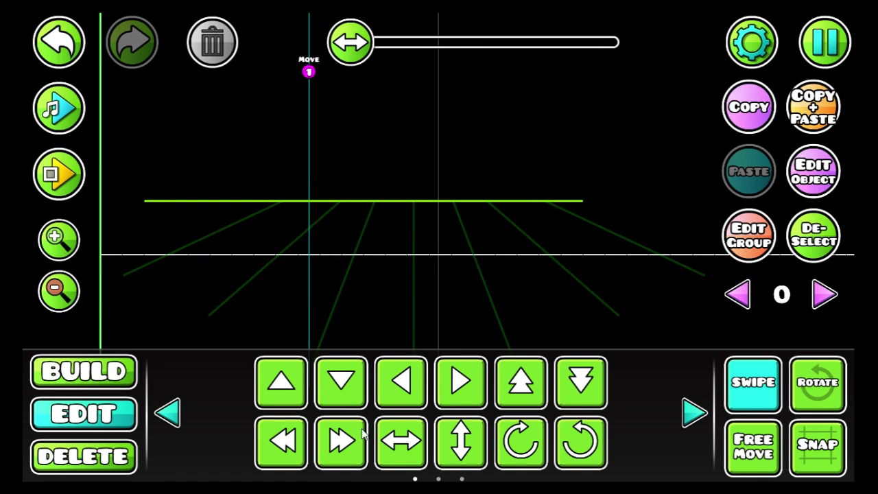
Step: Extend the horizontal line to the right with copies of its end segment
left_click(814, 218)
left_click_drag(579, 219, 578, 219)
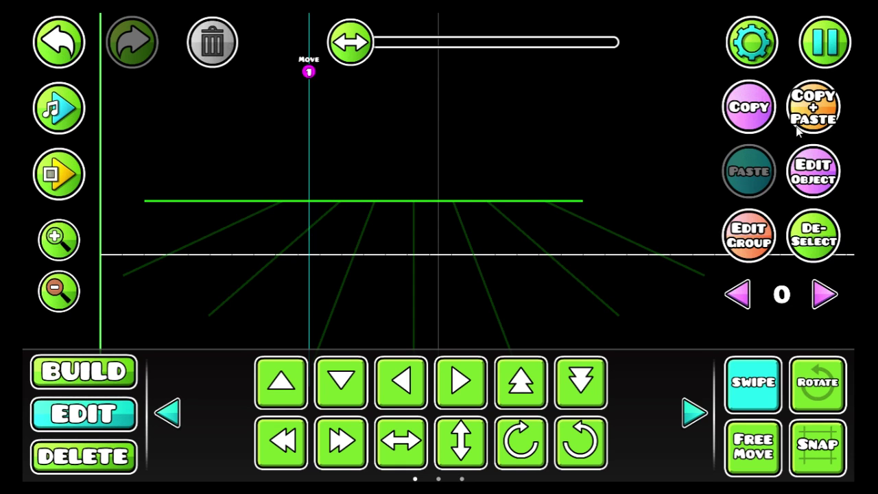
left_click(466, 381)
left_click(467, 381)
left_click(803, 120)
left_click(347, 441)
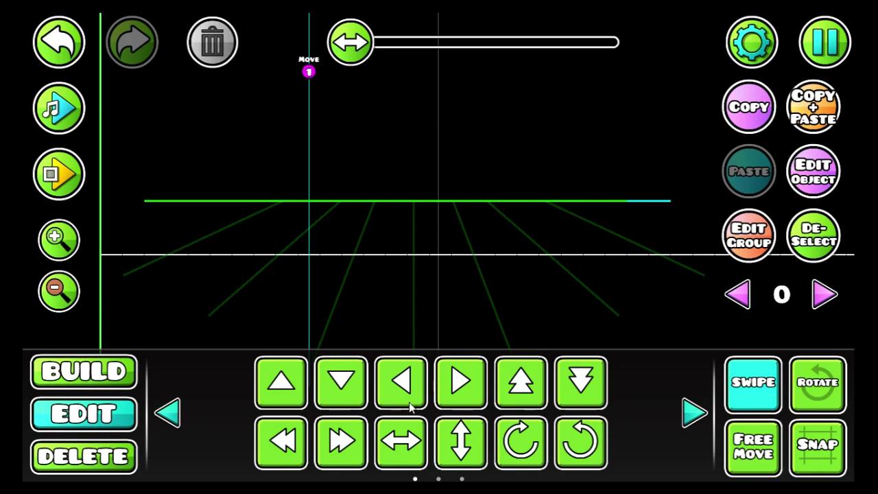
Step: Show all editor layers, select the whole grid and shift it one large step left
left_click(742, 302)
left_click_drag(529, 173, 103, 346)
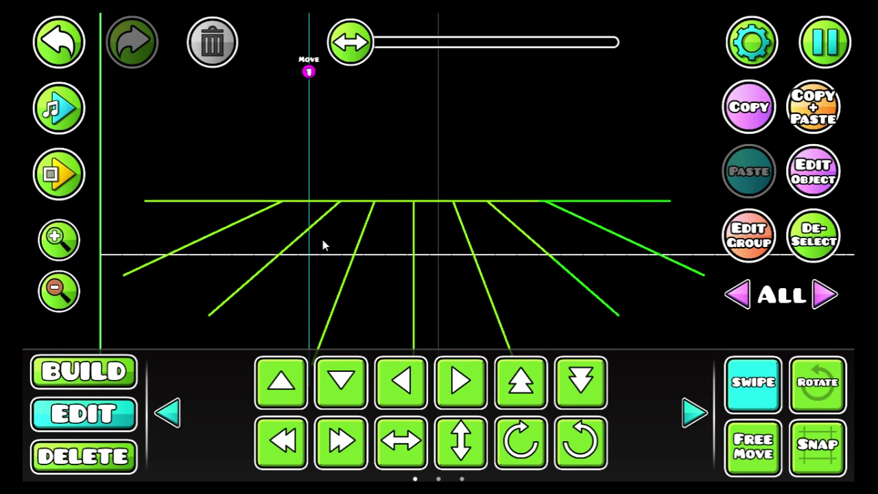
left_click_drag(470, 222, 796, 440)
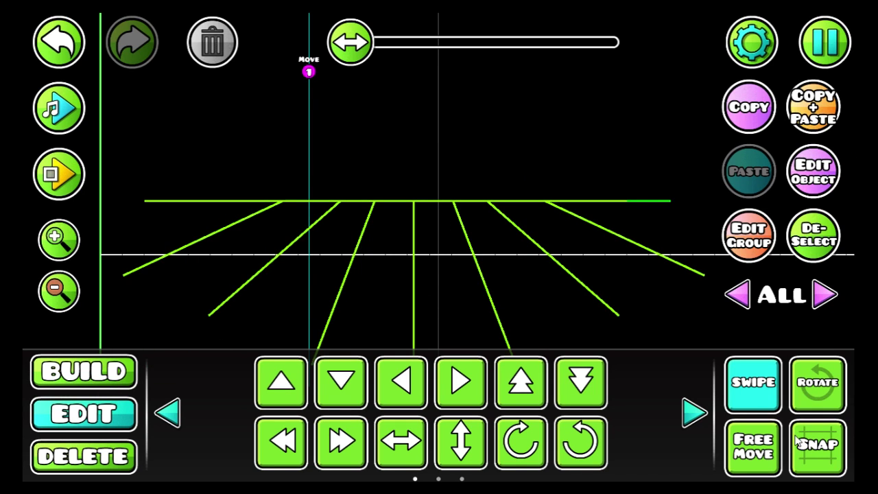
left_click(274, 443)
Step: Save and playtest the level to check the extended horizon line, and return to the editor
left_click(825, 48)
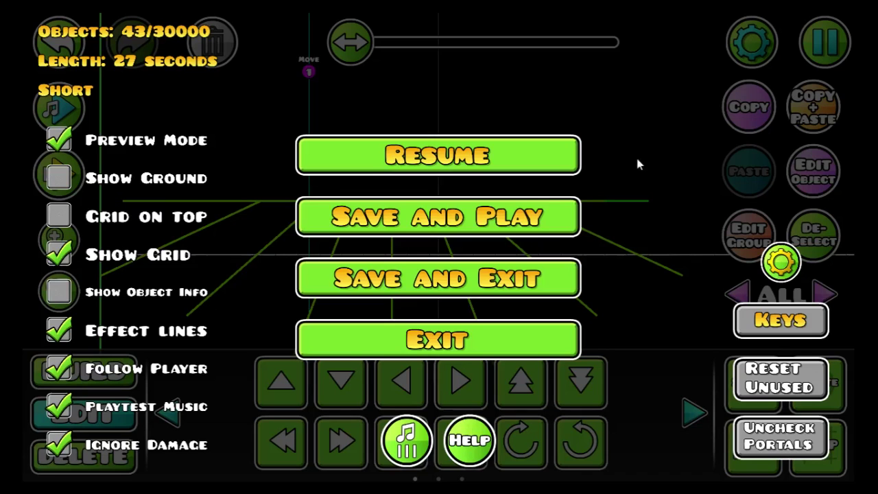
left_click(549, 218)
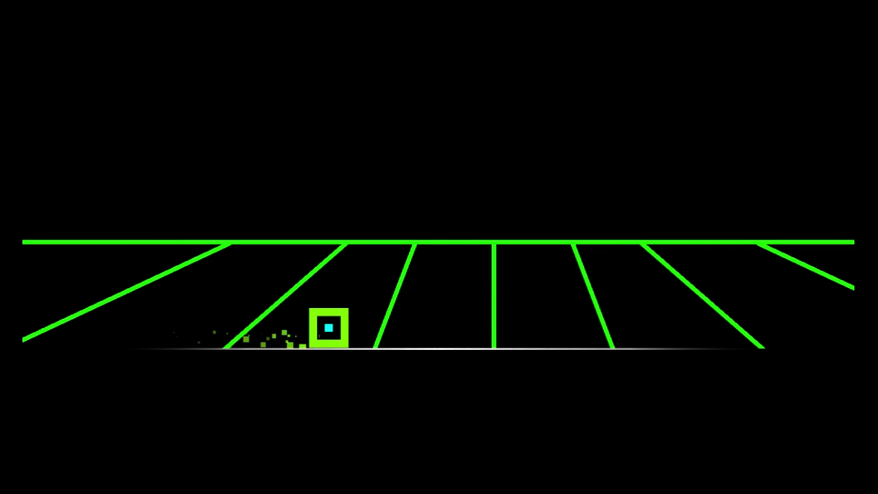
key("Escape")
left_click(200, 286)
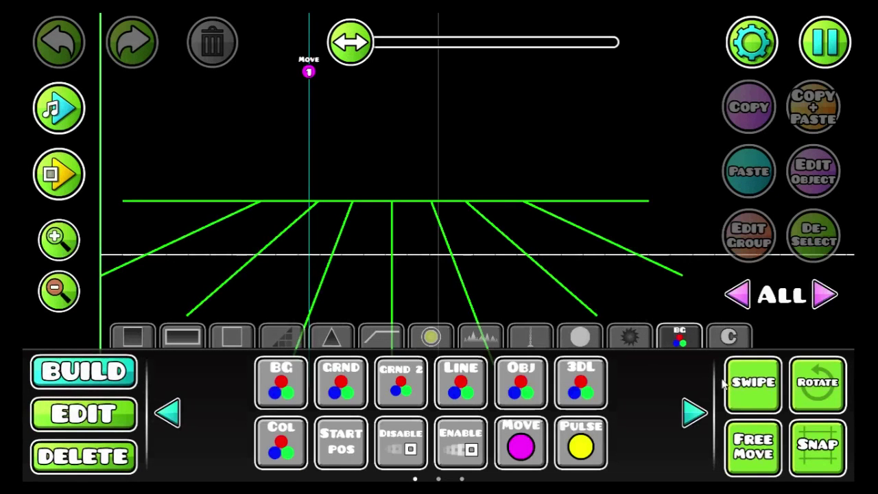
Step: Select the whole grid again, nudge it left in several small steps, and turn off swipe selection
left_click(72, 422)
left_click_drag(124, 154, 674, 433)
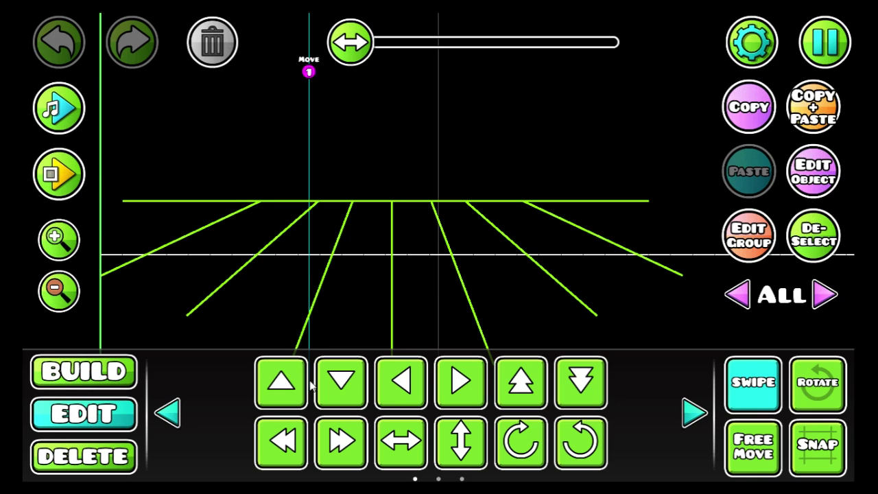
left_click(343, 379)
left_click(284, 382)
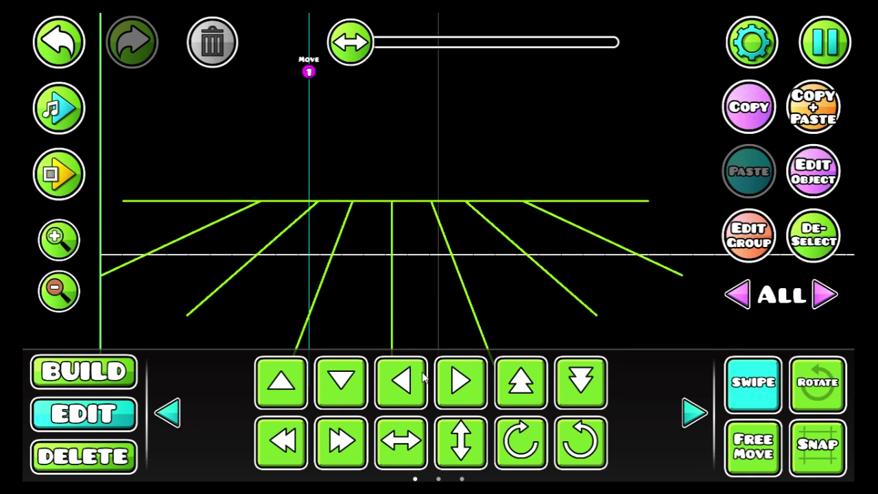
left_click(401, 380)
left_click(400, 380)
left_click(401, 380)
left_click(401, 380)
left_click(400, 380)
left_click(400, 380)
left_click(753, 393)
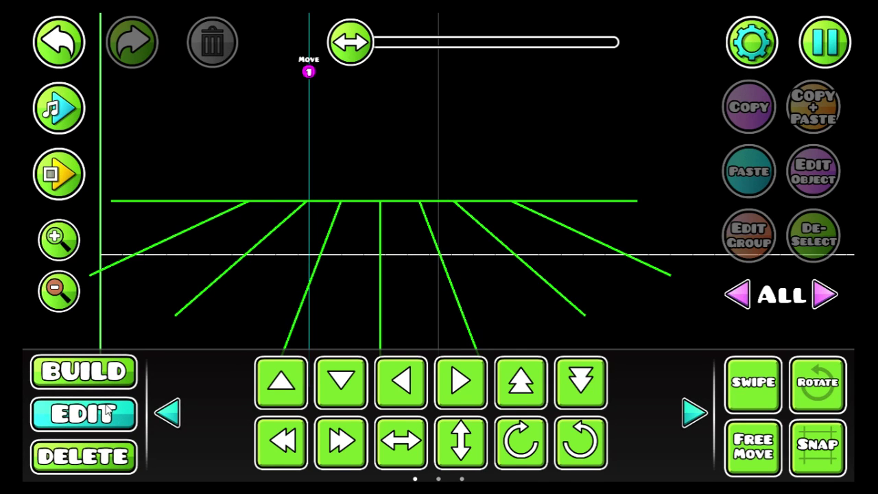
Step: Extend the right end of the horizontal line with one more copied segment and switch to editor layer 0
left_click(625, 208)
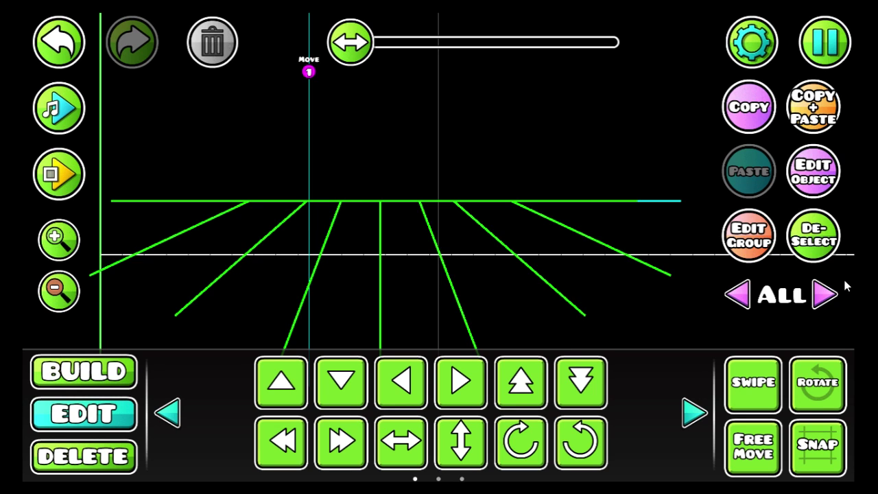
left_click(826, 294)
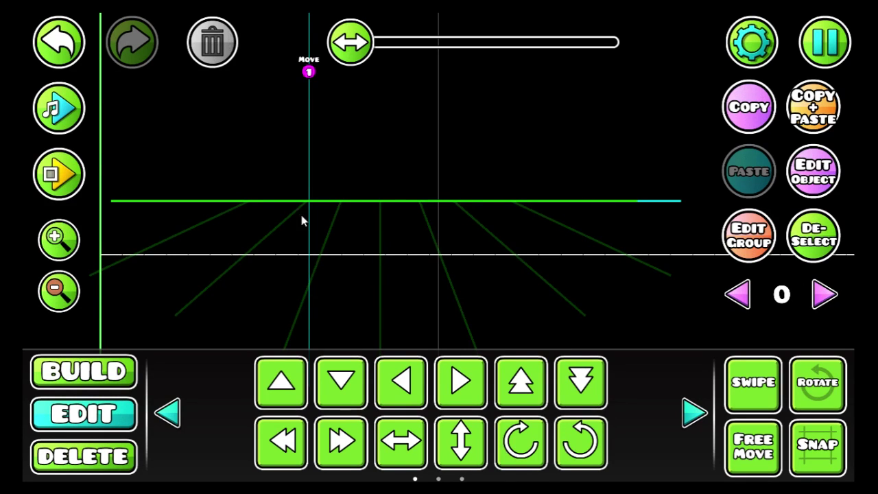
left_click(738, 295)
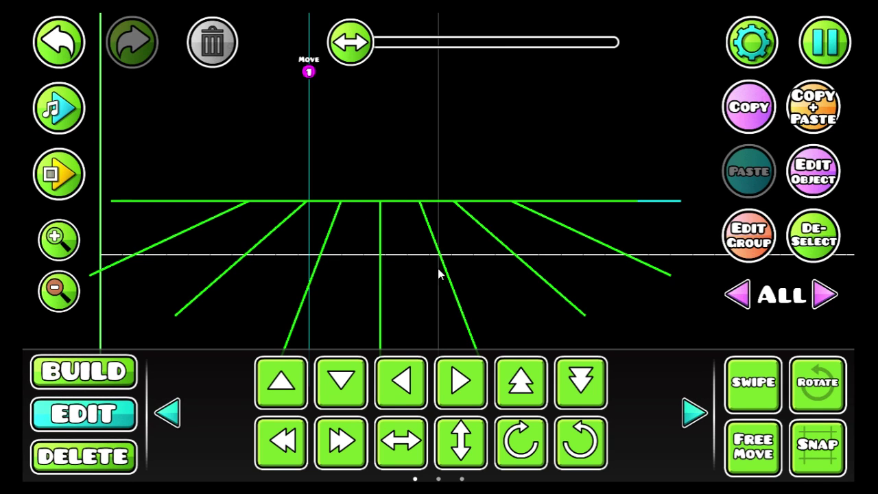
left_click(818, 295)
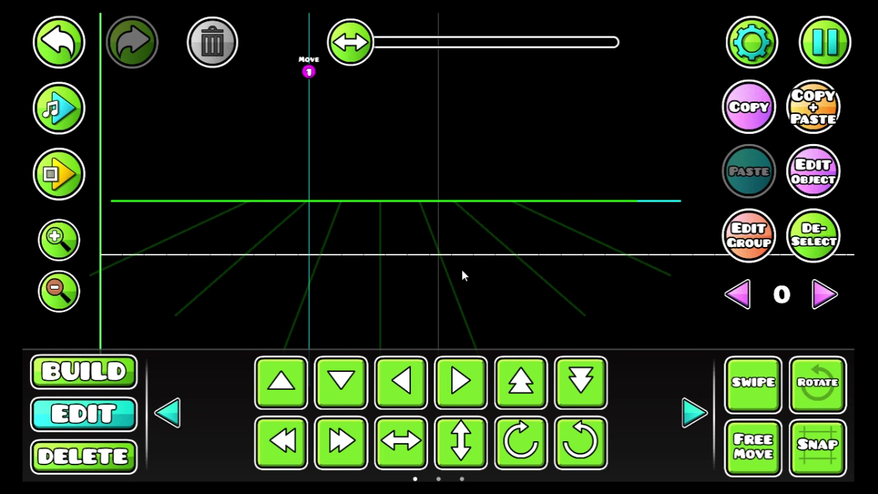
left_click(732, 296)
left_click(823, 296)
Step: Select all segments of the horizontal line, assign them to editor layer 2 and switch the view to layer 2
left_click_drag(693, 253, 308, 290)
left_click(843, 115)
left_click(767, 242)
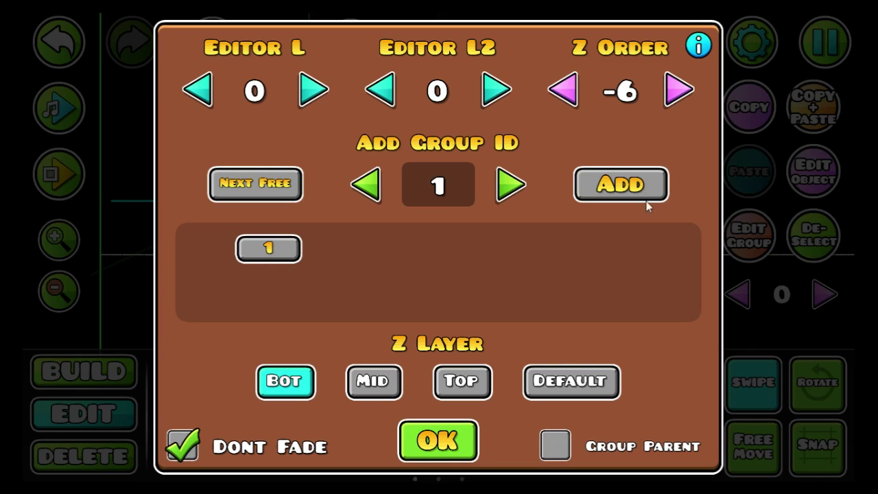
left_click(312, 90)
left_click(312, 90)
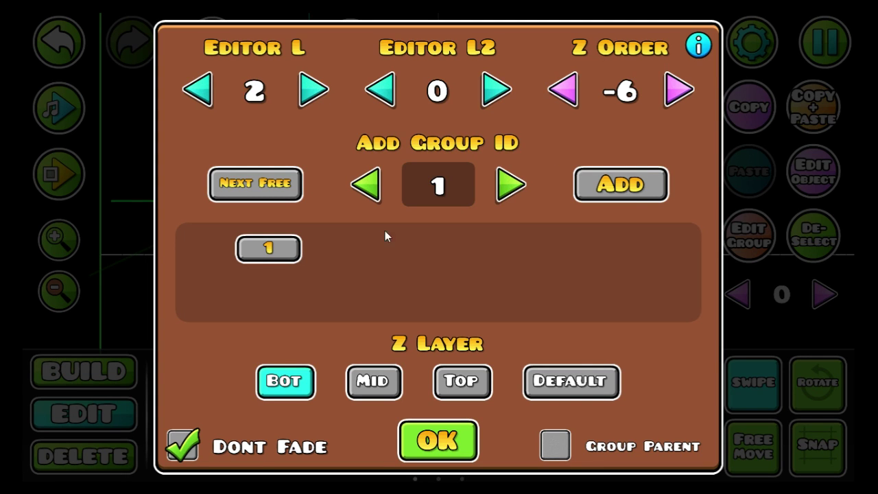
left_click(434, 440)
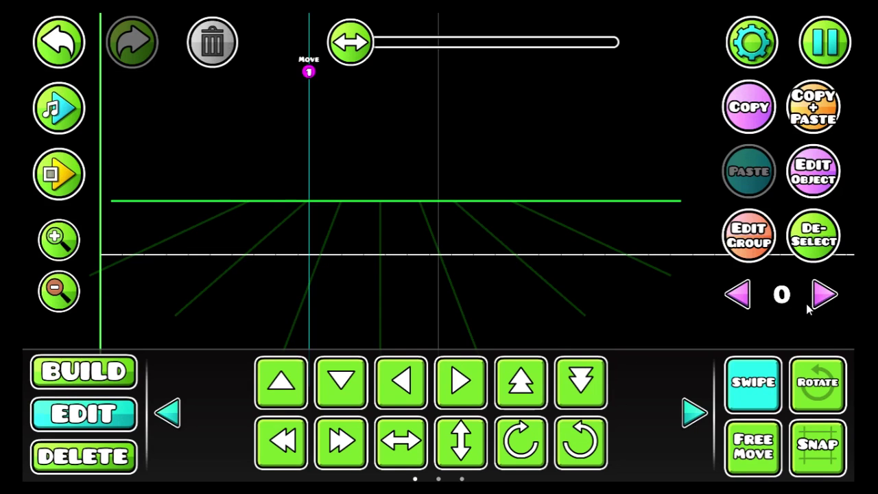
left_click(806, 303)
left_click(807, 303)
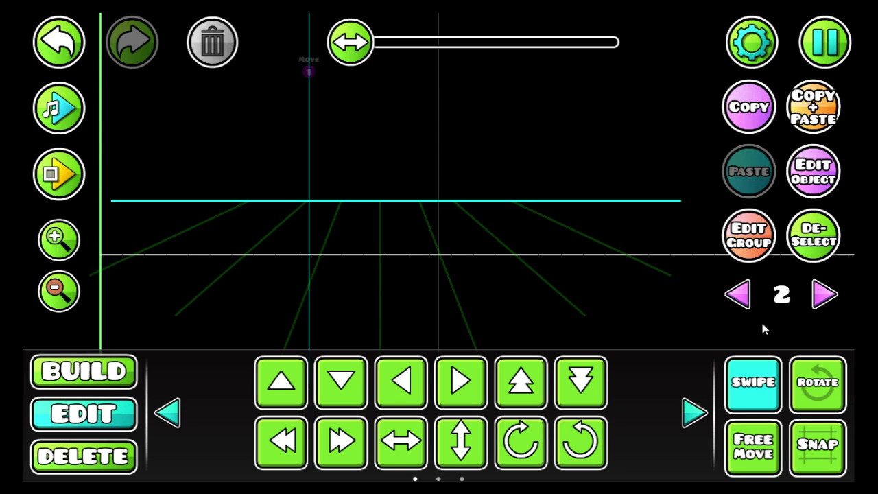
Step: Add group ID 2 to the selected horizontal line
left_click(754, 238)
left_click(228, 187)
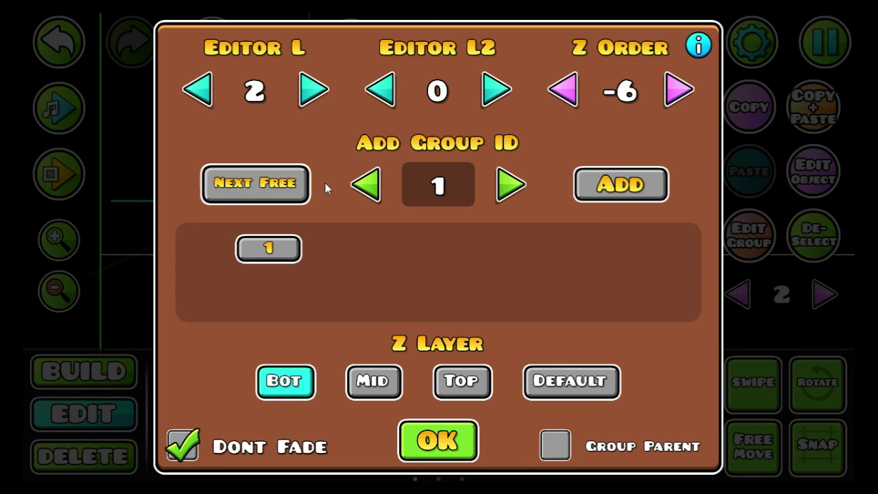
left_click(621, 188)
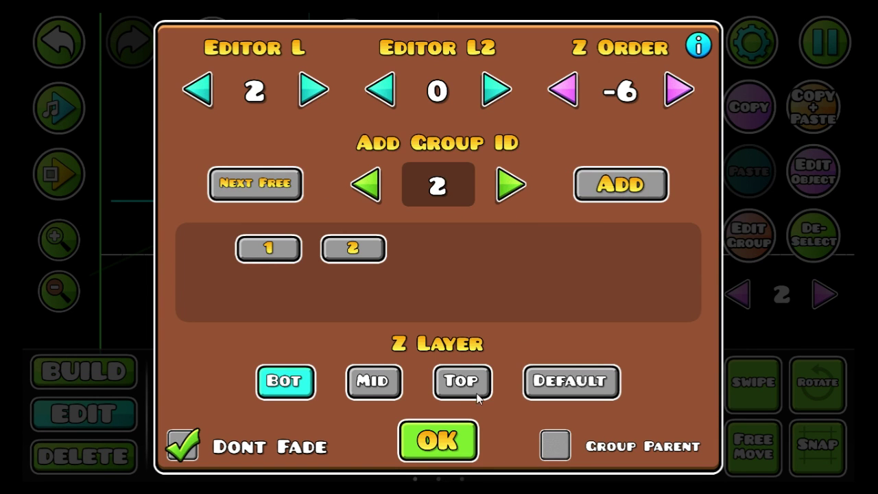
left_click(439, 441)
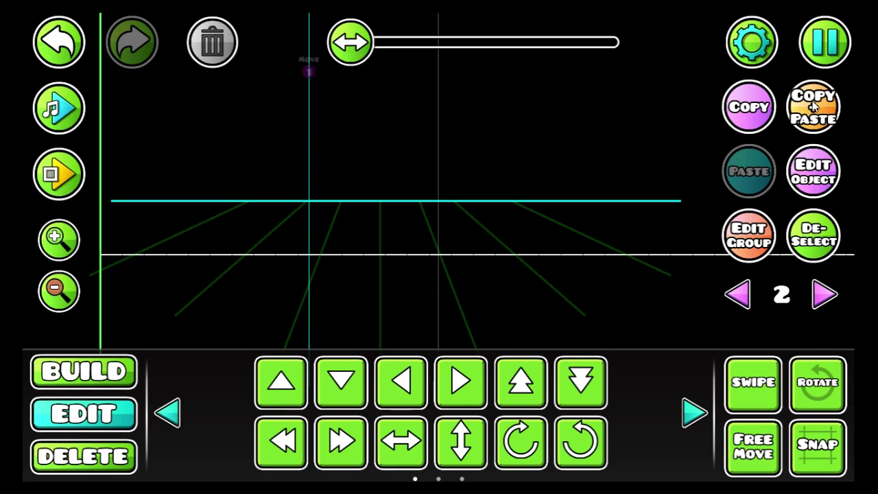
Step: Remove group ID 2 from the horizontal line and add the next higher group ID instead
left_click(757, 222)
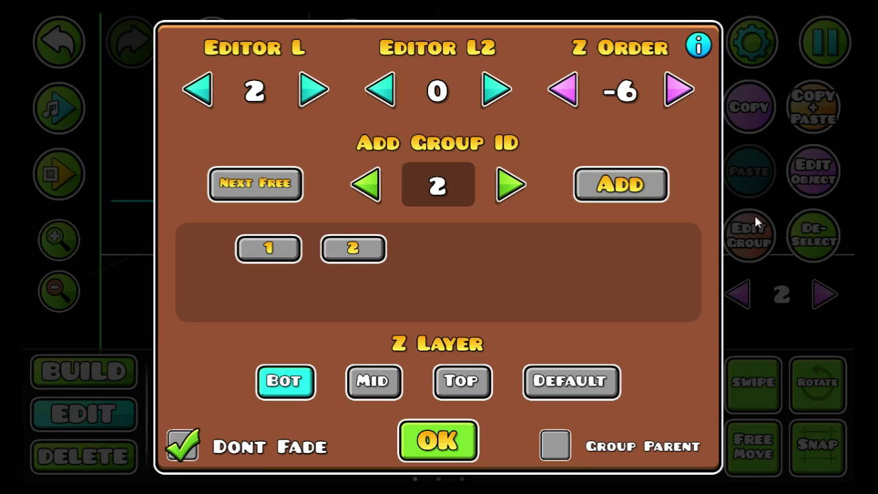
left_click(362, 253)
left_click(507, 186)
left_click(576, 184)
left_click(439, 441)
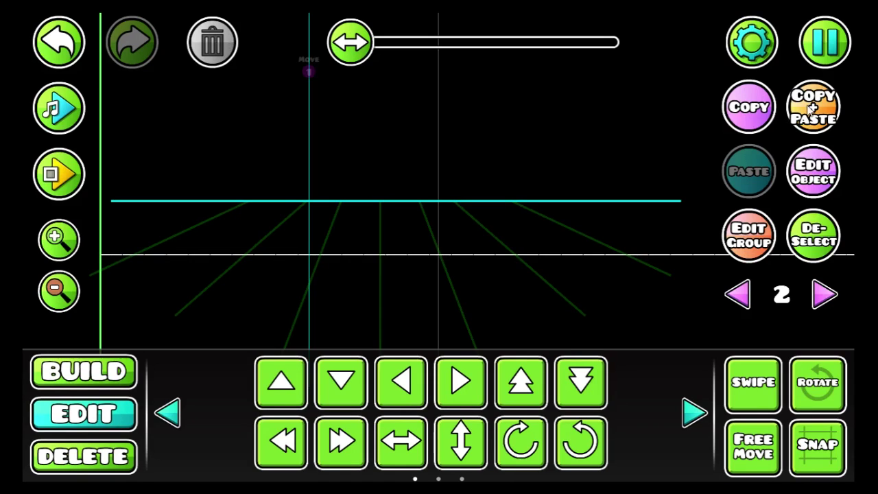
Step: Remove group ID 3 from the selected copy of the horizontal line and add group ID 4 instead
left_click(746, 248)
left_click(353, 249)
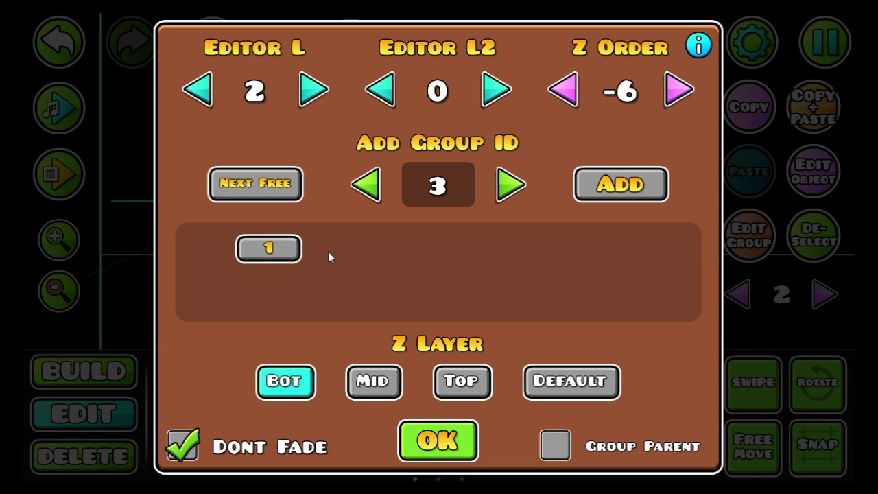
left_click(511, 184)
left_click(607, 185)
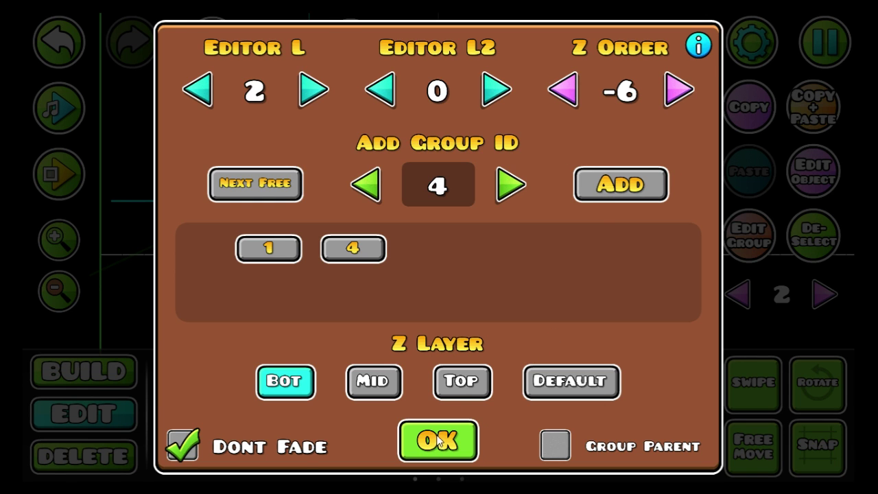
left_click(439, 442)
Step: Remove group ID 4 from the selected copy of the horizontal line and add group ID 5 instead
left_click(749, 233)
left_click(356, 251)
left_click(524, 196)
left_click(611, 192)
left_click(427, 441)
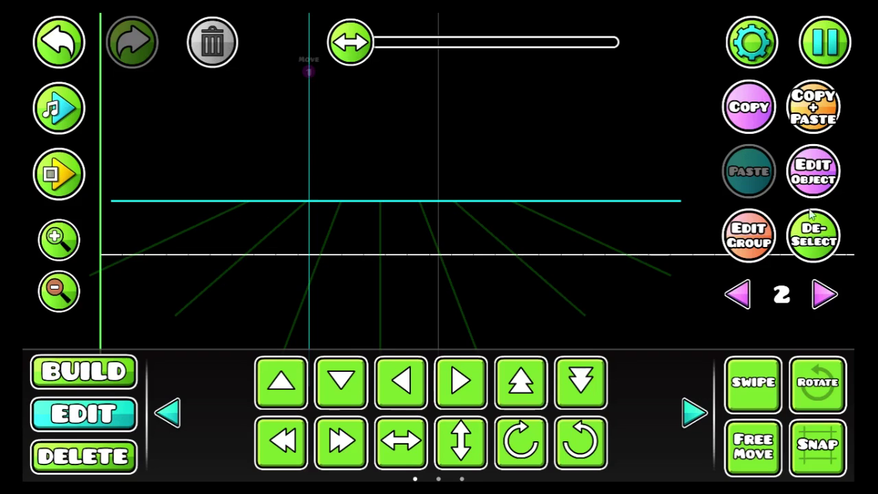
Step: Give the selected copy of the horizontal line group ID 6 in place of 5 and deselect it
left_click(757, 250)
left_click(356, 249)
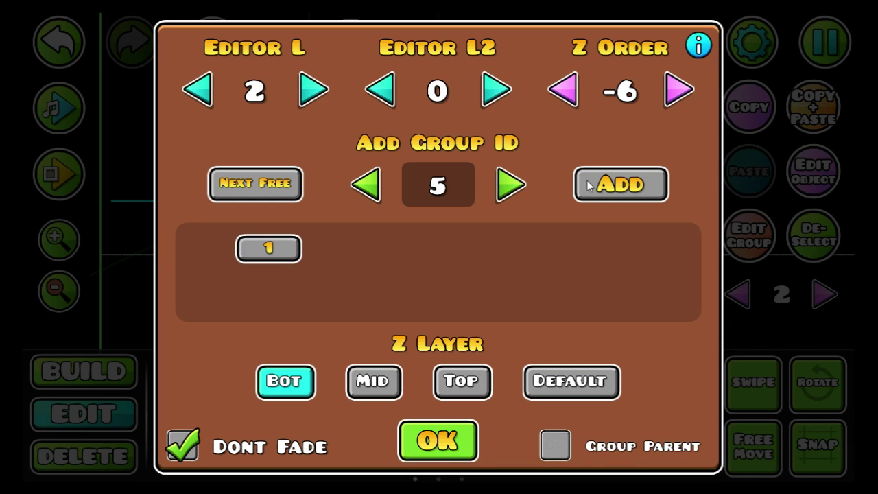
left_click(513, 185)
left_click(621, 185)
left_click(454, 443)
left_click_drag(565, 227, 700, 277)
left_click(811, 240)
left_click_drag(590, 240, 587, 280)
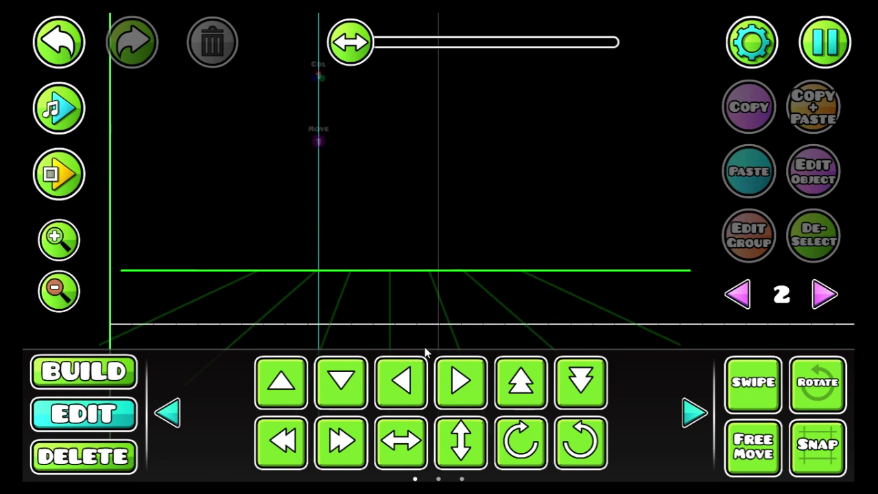
Step: Place a Move trigger directly above the existing colour and move triggers
left_click(74, 384)
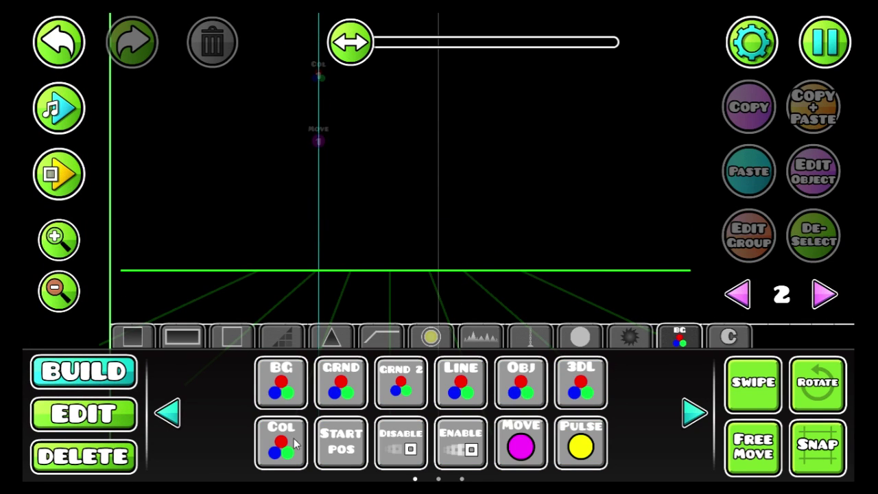
left_click(518, 435)
scroll(426, 228, "up", 3)
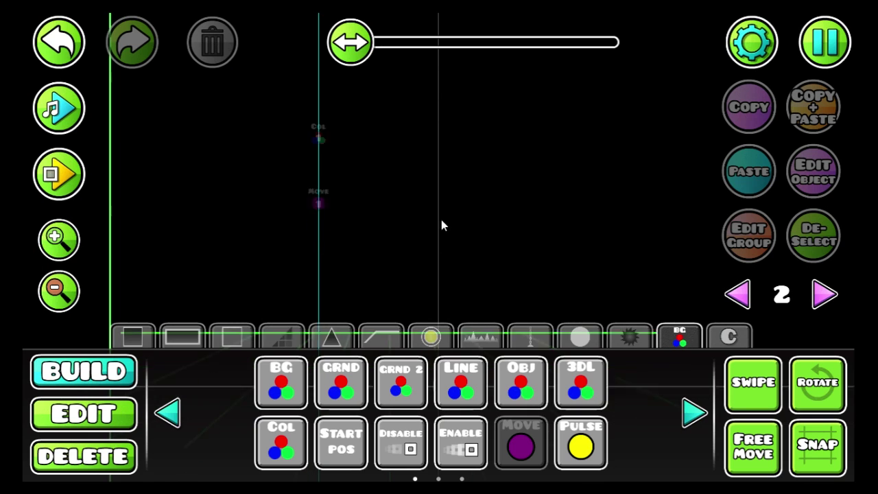
scroll(429, 247, "down", 5)
scroll(446, 256, "up", 5)
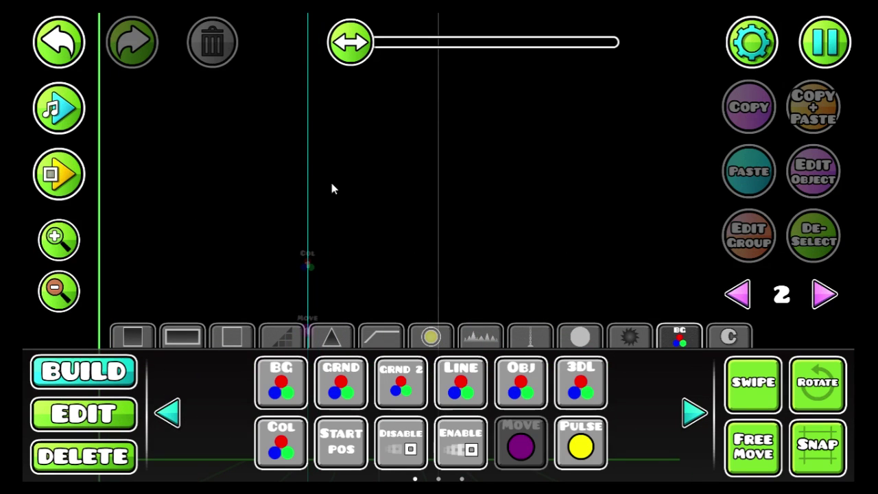
scroll(308, 144, "down", 4)
left_click(306, 135)
Step: Configure the new Move trigger for target group ID 2 with Move Y -30, Ease In Out easing and a move time of 1
left_click(813, 172)
left_click(687, 307)
left_click(686, 308)
key("BackSpace")
key("BackSpace")
key("BackSpace")
key("BackSpace")
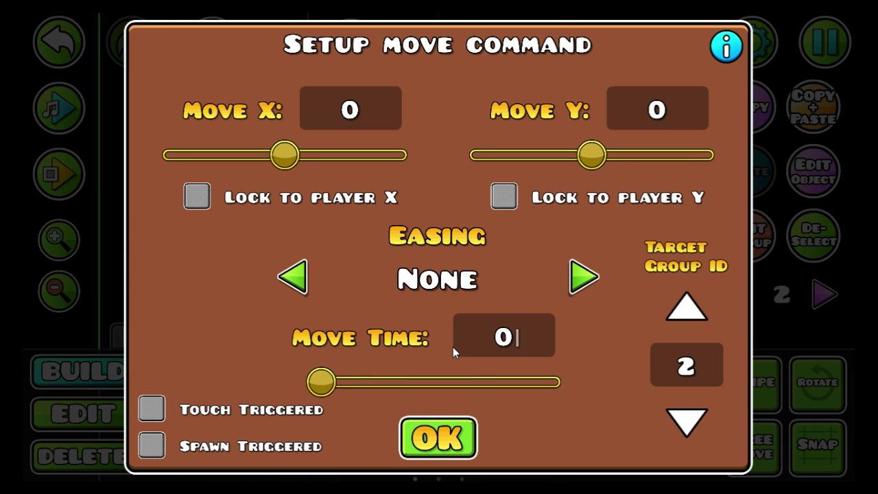
type("1")
left_click(568, 280)
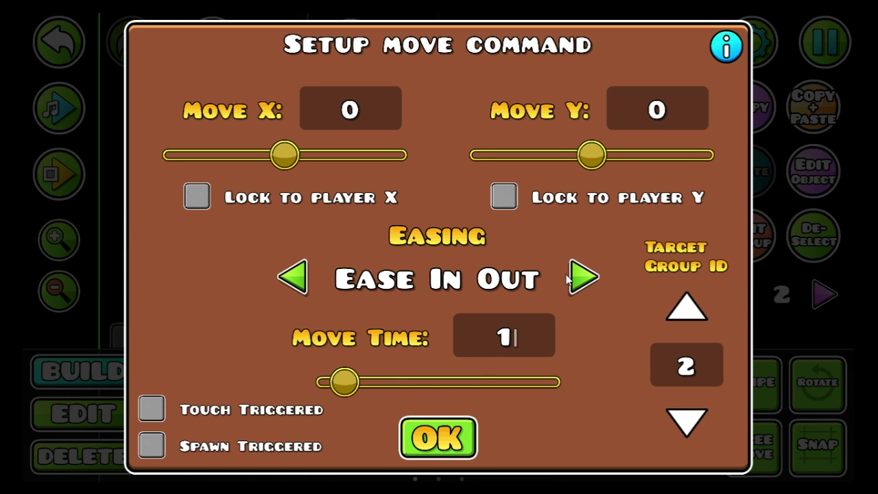
left_click(647, 112)
type("-30")
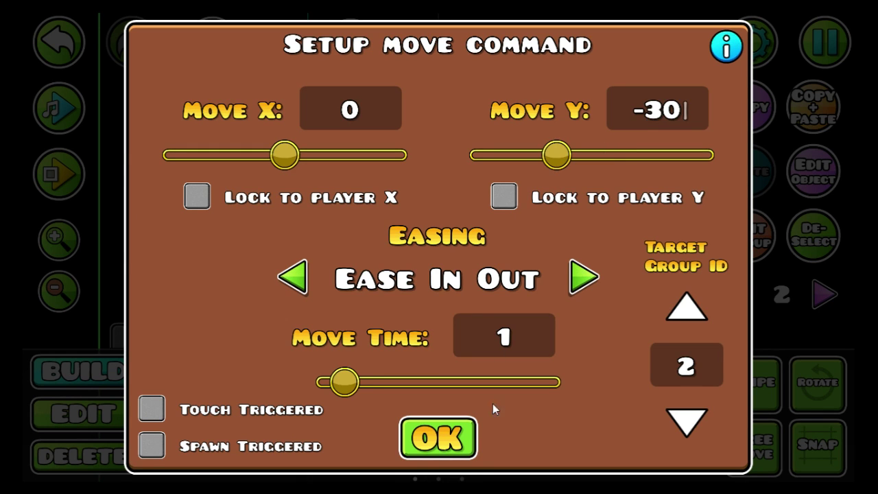
left_click(448, 428)
Step: Duplicate the Move trigger one grid cell right and down, and set the copy's target group ID to 3
left_click_drag(446, 186, 373, 4)
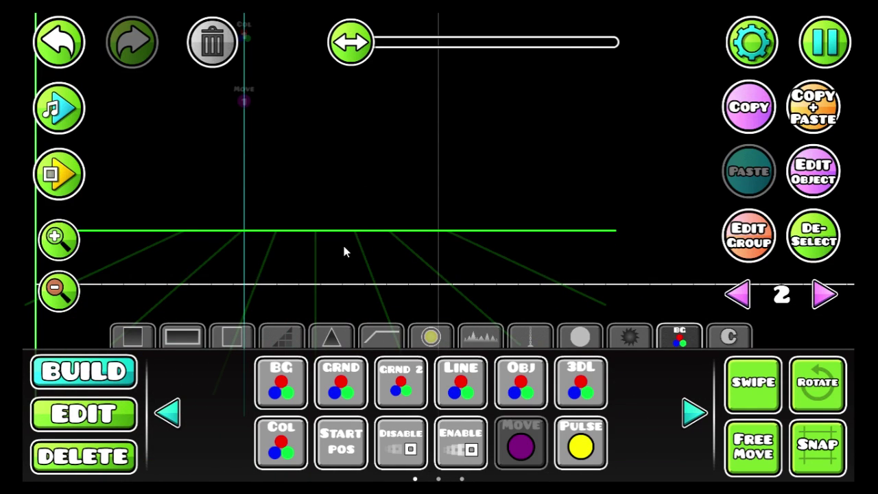
left_click_drag(383, 112, 458, 339)
left_click(820, 116)
left_click(107, 417)
left_click(108, 421)
left_click(341, 440)
left_click(573, 382)
left_click_drag(566, 277, 523, 209)
left_click(286, 425)
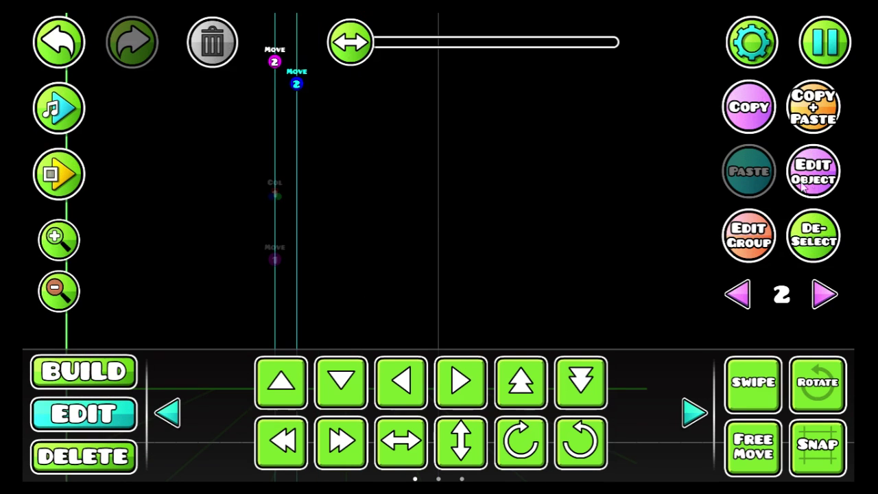
left_click(812, 181)
left_click(686, 306)
key("Escape")
Step: Duplicate the group 3 Move trigger one grid cell right and down, and set the copy's target group ID to 4
left_click(806, 118)
left_click(581, 381)
left_click(341, 440)
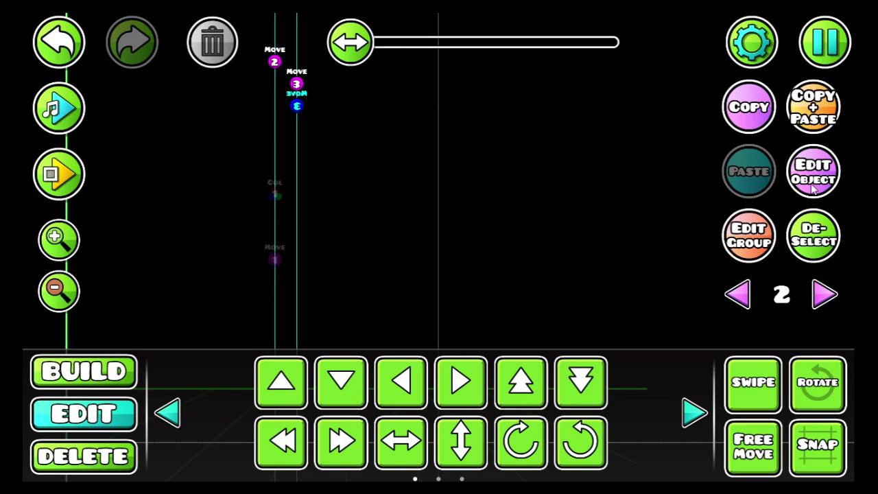
left_click(813, 182)
left_click(686, 306)
left_click(459, 429)
left_click(387, 427)
left_click(461, 382)
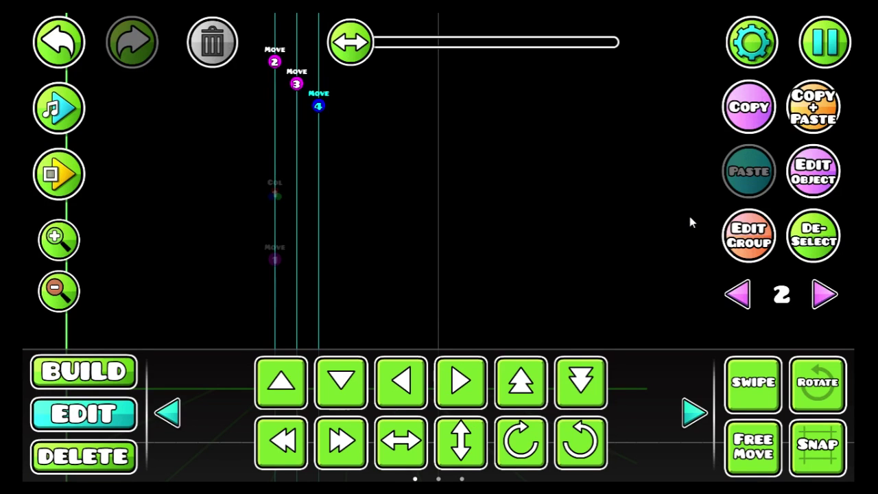
Step: Duplicate the group 4 Move trigger one grid cell right and down, and set the copy's target group ID to 5
left_click(816, 120)
left_click(812, 172)
left_click(424, 446)
left_click(343, 441)
left_click(580, 381)
left_click(812, 172)
left_click(675, 312)
left_click(438, 438)
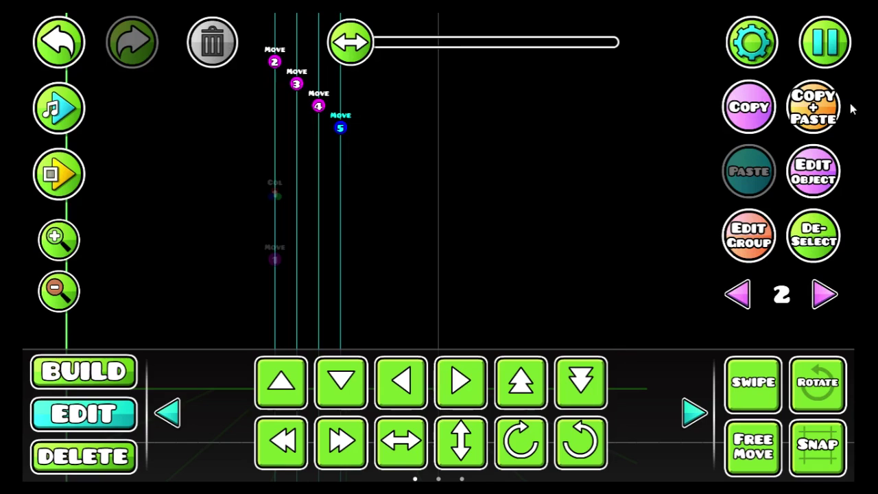
Step: Duplicate the group 5 Move trigger one grid cell right and down, and set the copy's target group ID to 6
key("ctrl+d")
left_click(569, 382)
left_click(349, 442)
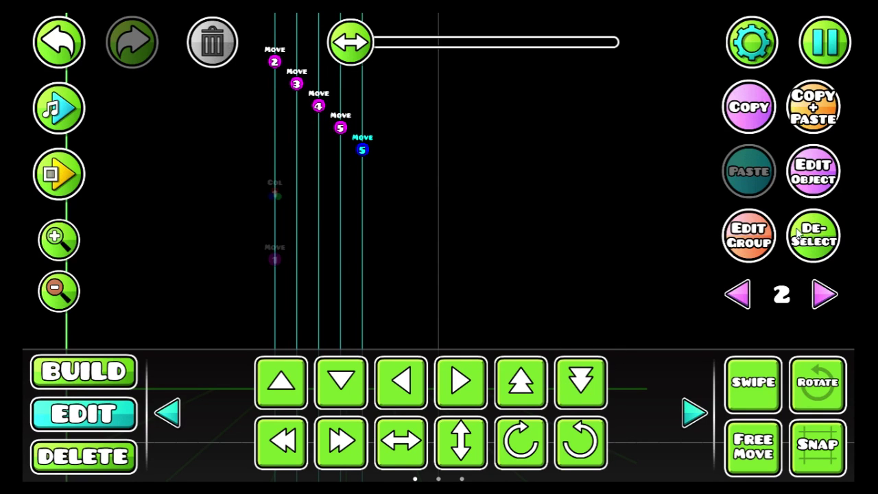
left_click(812, 171)
left_click(686, 304)
left_click(439, 435)
Step: Playtest the moving horizontal lines inside the editor and stop the playback
left_click_drag(506, 238, 550, 96)
left_click(72, 178)
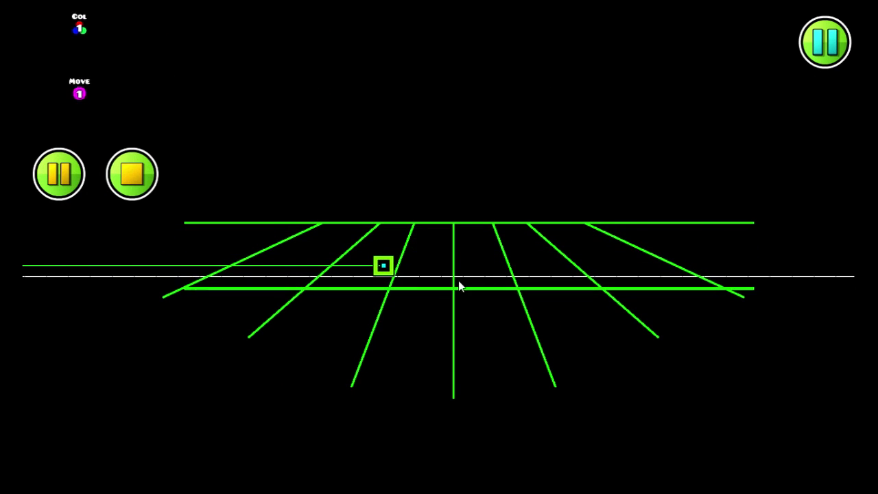
left_click(131, 173)
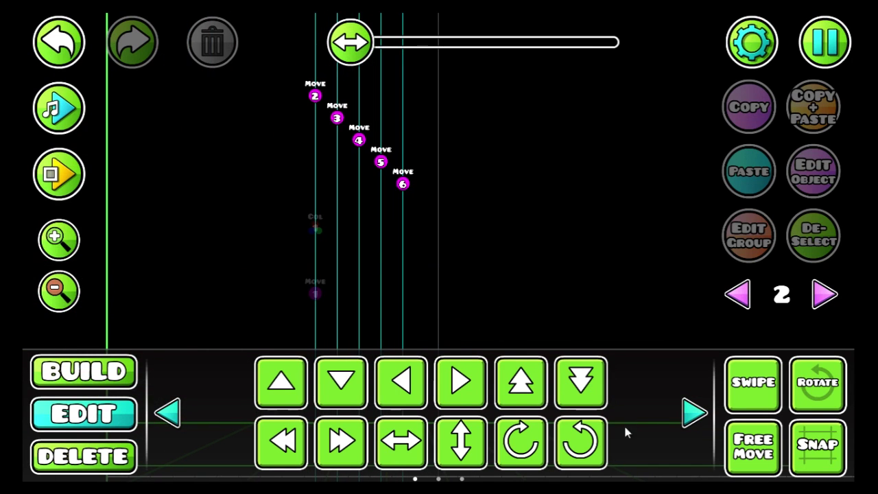
Step: Swipe-select the Move triggers for groups 3 to 6, shift them two grid cells right and deselect them
left_click(760, 384)
left_click_drag(500, 101, 343, 199)
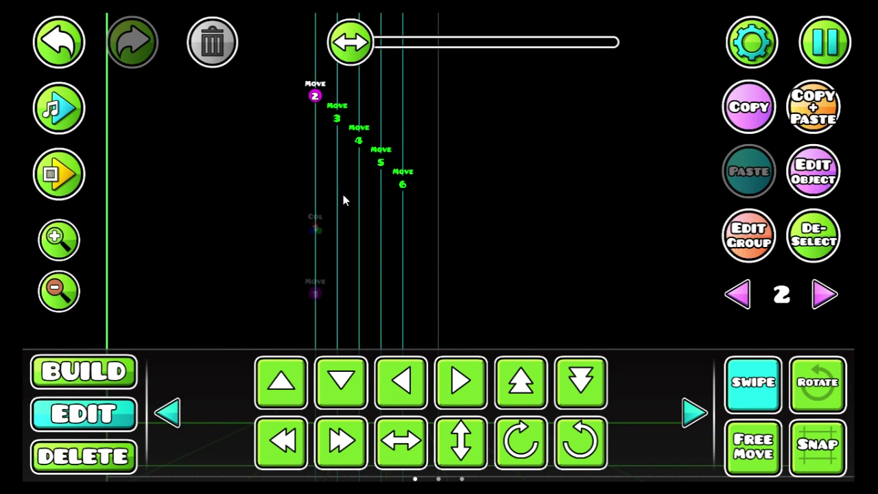
left_click(342, 435)
left_click(341, 435)
left_click(821, 241)
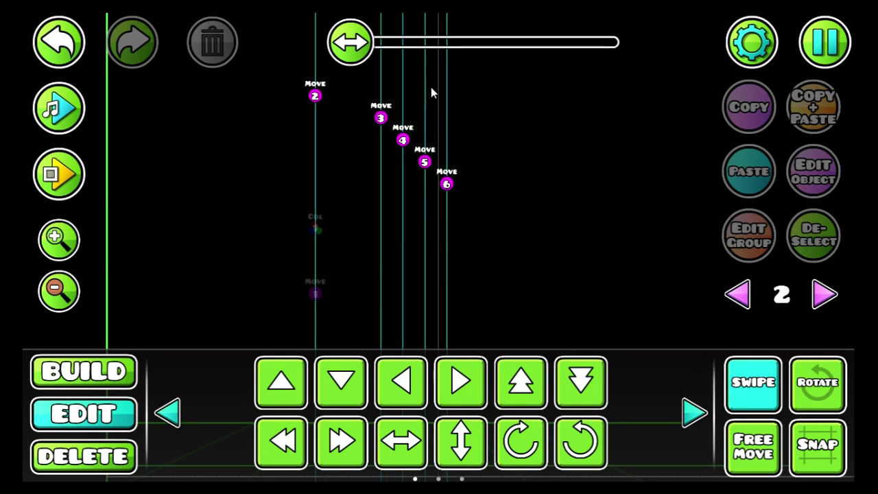
Step: Shift the Move triggers for groups 4 to 6 two grid cells right and deselect them
left_click_drag(471, 146, 382, 234)
left_click(343, 433)
left_click(343, 433)
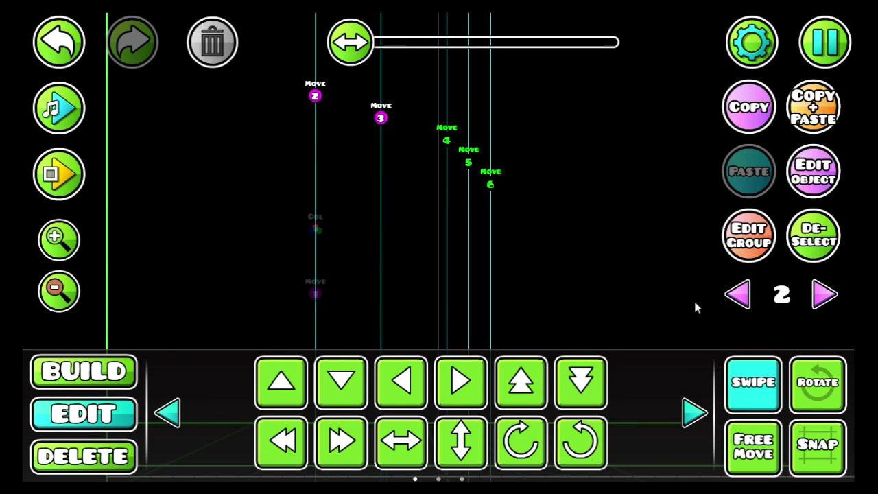
left_click(795, 246)
Step: Shift the Move triggers for groups 5 and 6 two grid cells right, and the group 6 trigger two more cells
left_click_drag(535, 141, 471, 199)
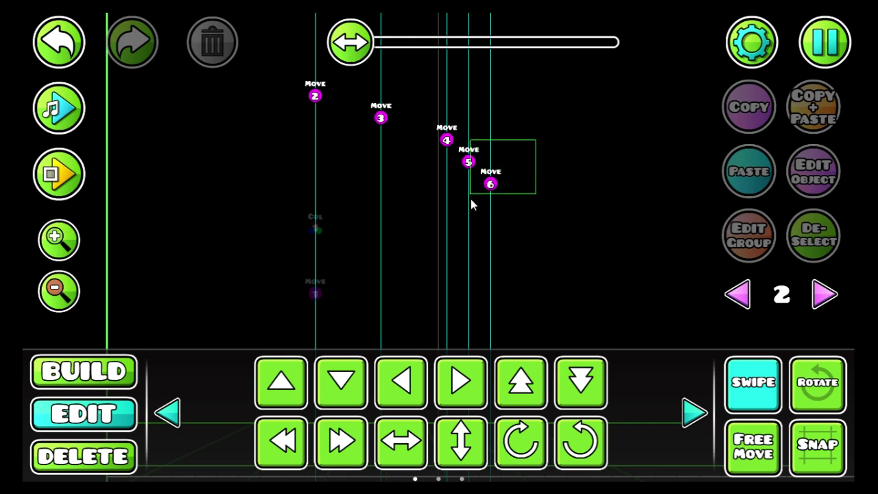
left_click(341, 441)
left_click(342, 442)
left_click(808, 239)
left_click(534, 184)
left_click(342, 442)
left_click(342, 442)
Step: Play the level from the pause menu to test the line animation and return to the editor
left_click(830, 45)
left_click(435, 213)
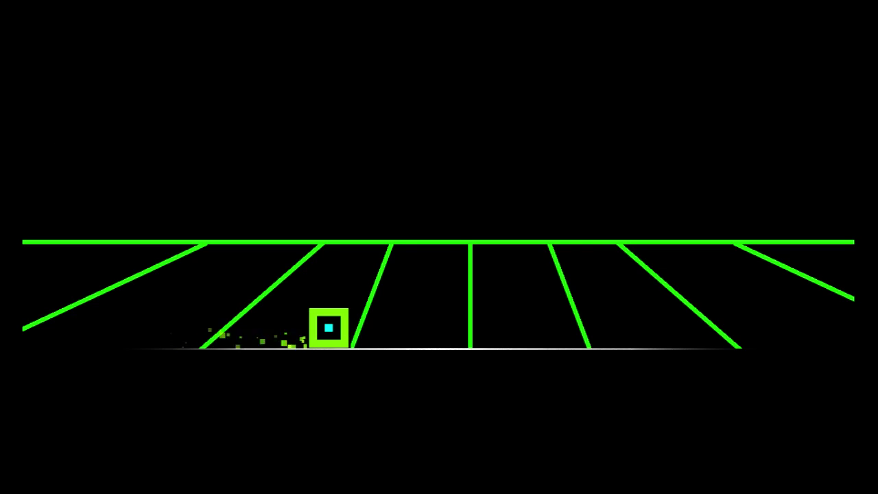
key("Escape")
left_click(202, 292)
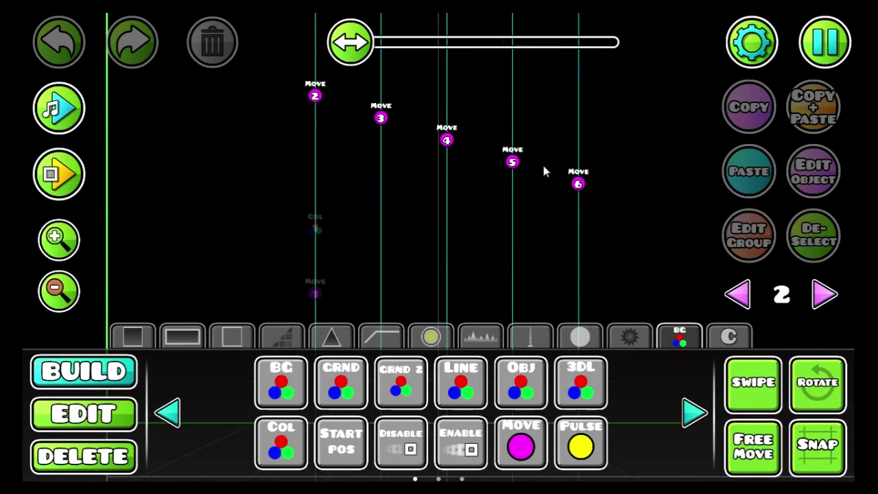
Step: Review the spacing of the staggered Move triggers against the horizontal line and the fanned grid lines
left_click_drag(540, 226, 525, 140)
left_click_drag(526, 309, 526, 195)
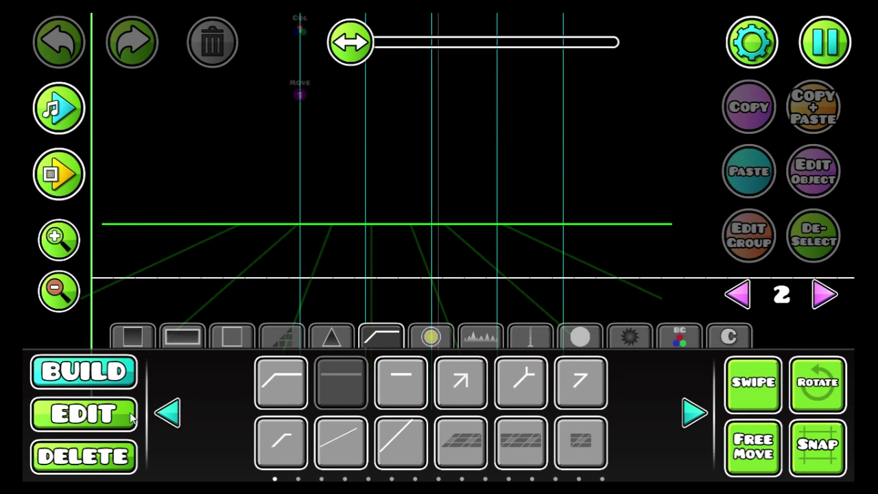
left_click(132, 417)
left_click_drag(493, 228, 524, 235)
left_click_drag(359, 40, 378, 92)
left_click_drag(386, 226, 463, 333)
scroll(467, 221, "up", 3)
scroll(450, 186, "right", 2)
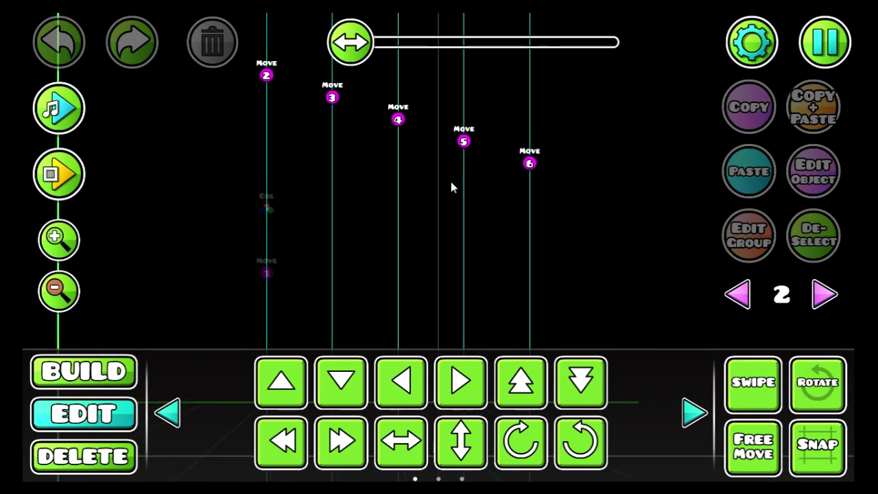
scroll(350, 298, "down", 6)
scroll(367, 310, "left", 2)
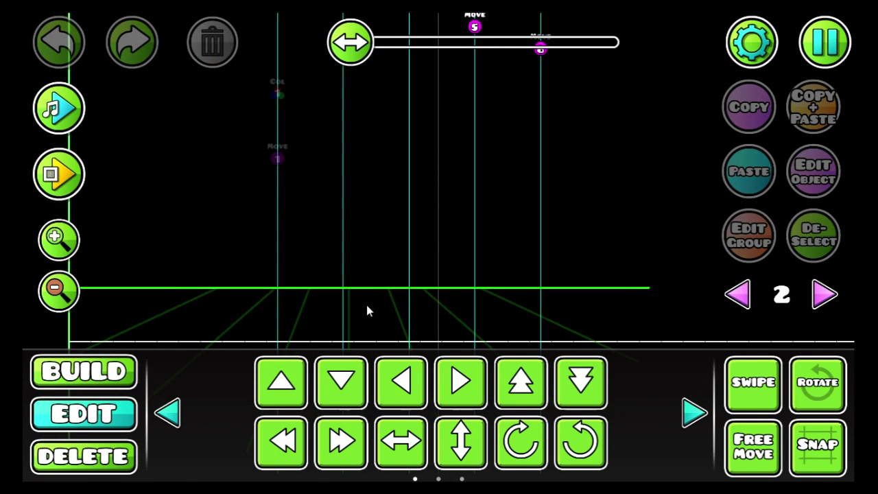
scroll(412, 293, "up", 9)
Step: Select all five staggered Move triggers for groups 2 to 6
left_click(466, 196)
scroll(473, 222, "down", 2)
scroll(473, 221, "right", 3)
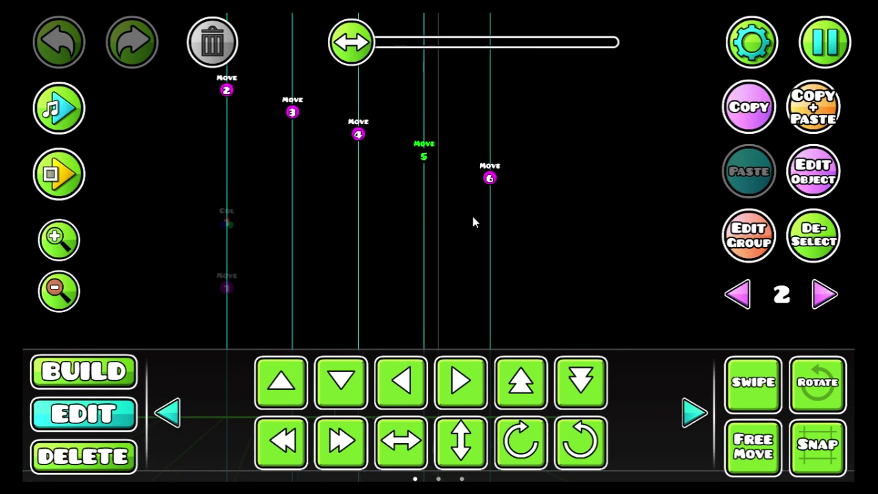
left_click_drag(182, 232, 644, 162)
left_click(730, 394)
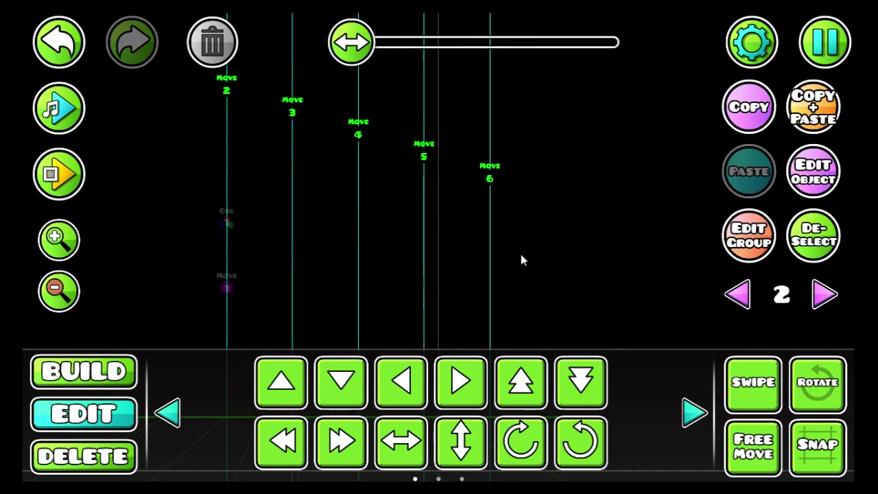
left_click_drag(398, 96, 220, 179)
left_click_drag(286, 224, 322, 227)
Step: Duplicate the five selected Move triggers and place the copies one grid cell down and 16 cells to the right
left_click(816, 113)
left_click(578, 389)
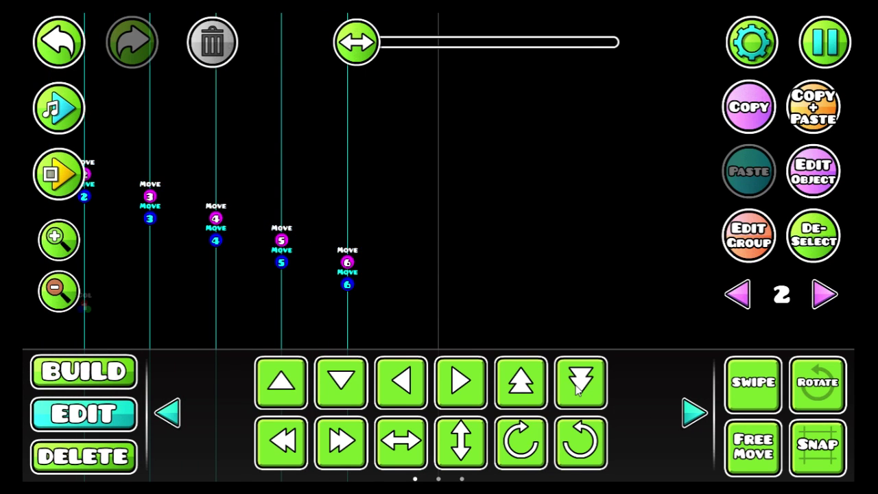
left_click(689, 412)
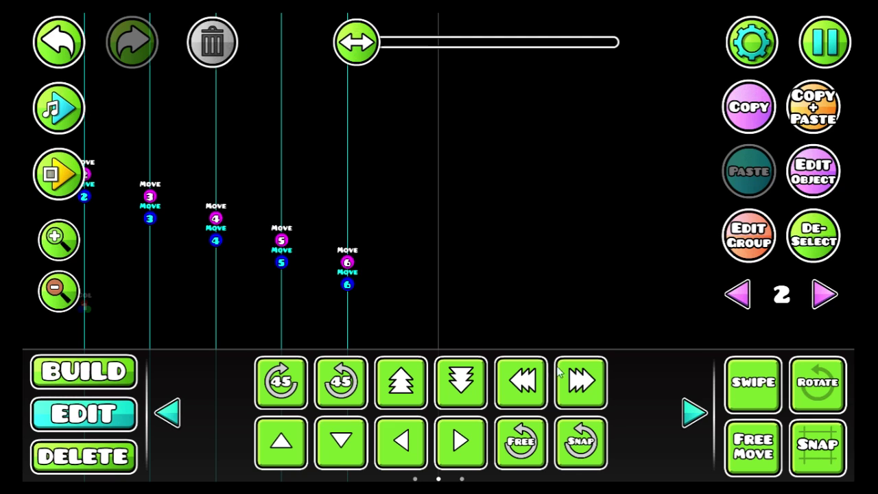
left_click(581, 382)
left_click(581, 382)
left_click(581, 382)
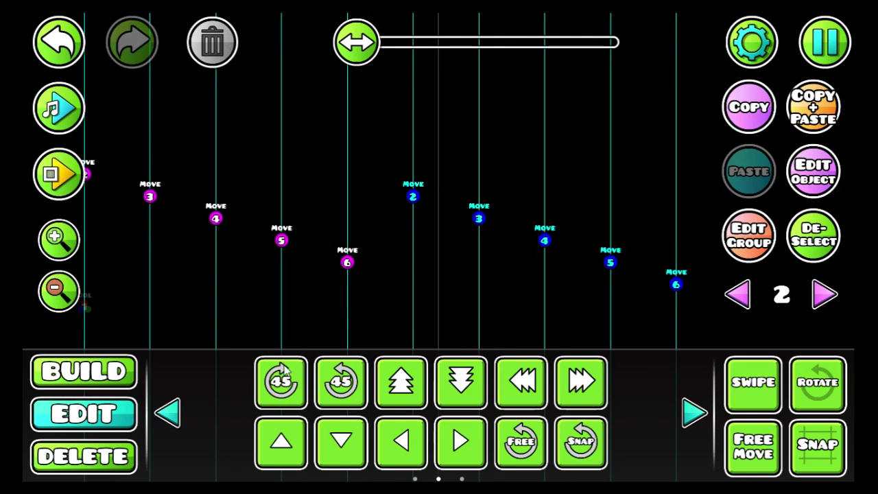
left_click(168, 412)
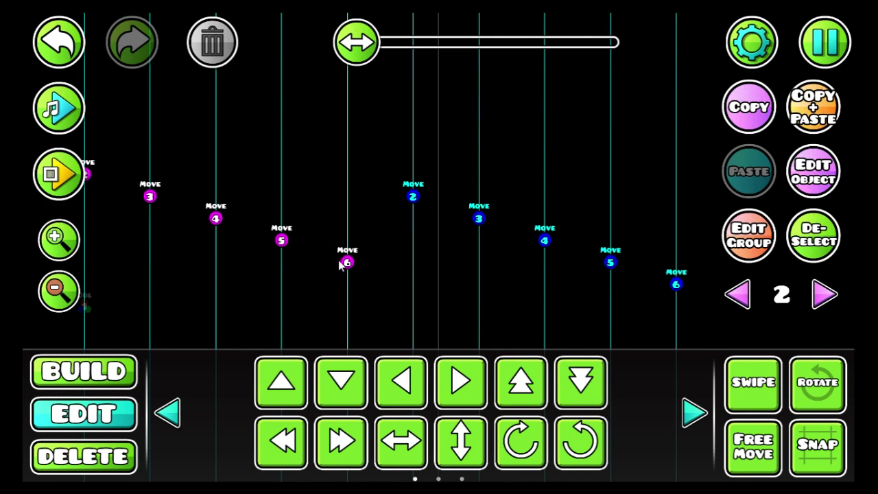
left_click(341, 427)
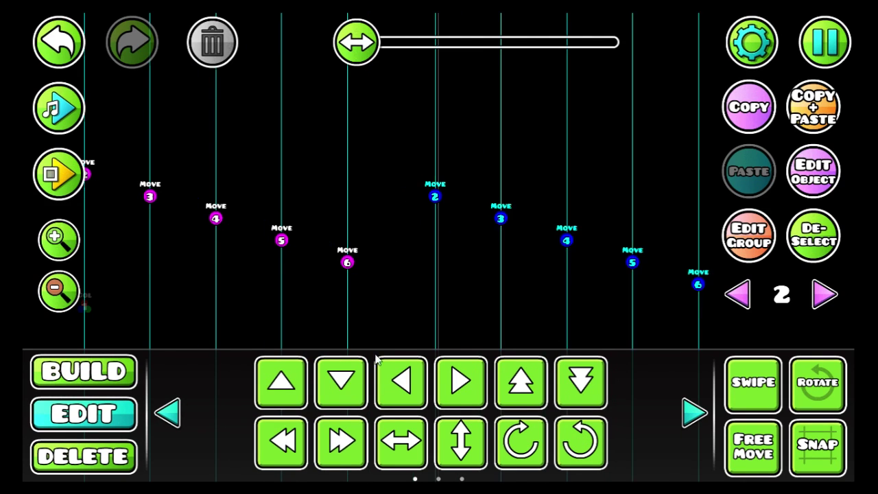
Step: Move the five selected Move trigger copies one grid cell left and three grid cells up
left_click(295, 426)
left_click(521, 383)
left_click(520, 383)
left_click_drag(543, 284, 576, 131)
left_click_drag(288, 33, 433, 106)
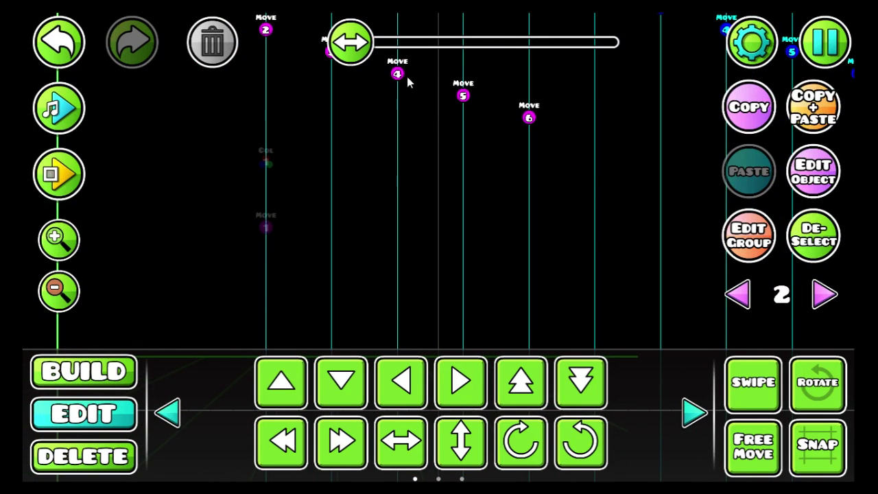
scroll(415, 109, "down", 5)
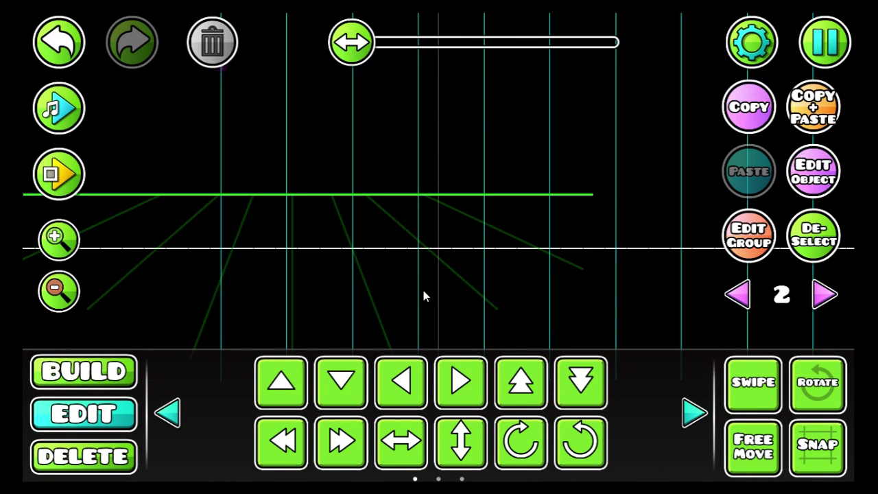
scroll(474, 260, "up", 5)
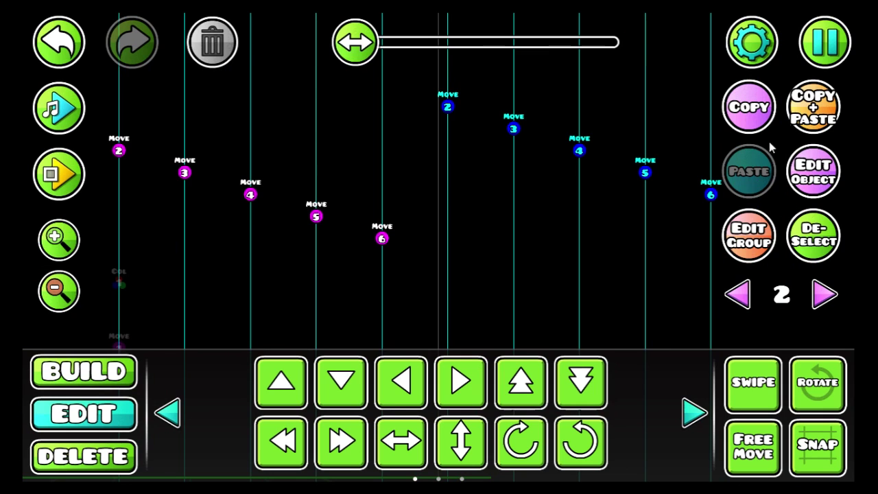
Step: Duplicate the five selected Move triggers in place and nudge the new duplicates slightly left of their originals
left_click(383, 384)
left_click(385, 385)
left_click(409, 381)
Step: Set the selected Move triggers' Move Time to 0.00 and their Move Y to 30
left_click(813, 172)
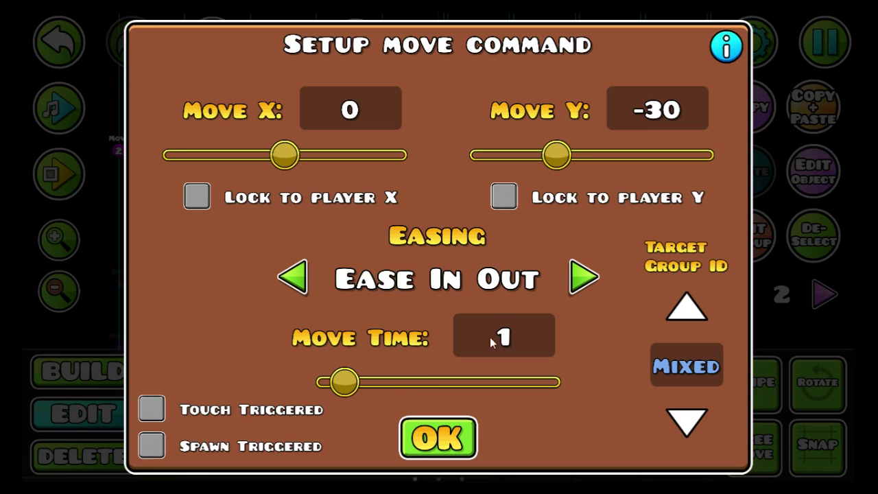
left_click_drag(349, 385, 320, 383)
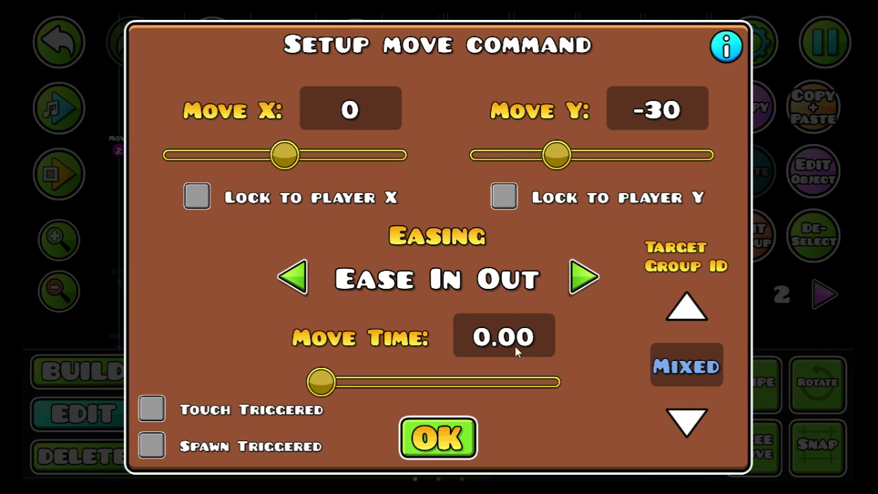
left_click(658, 110)
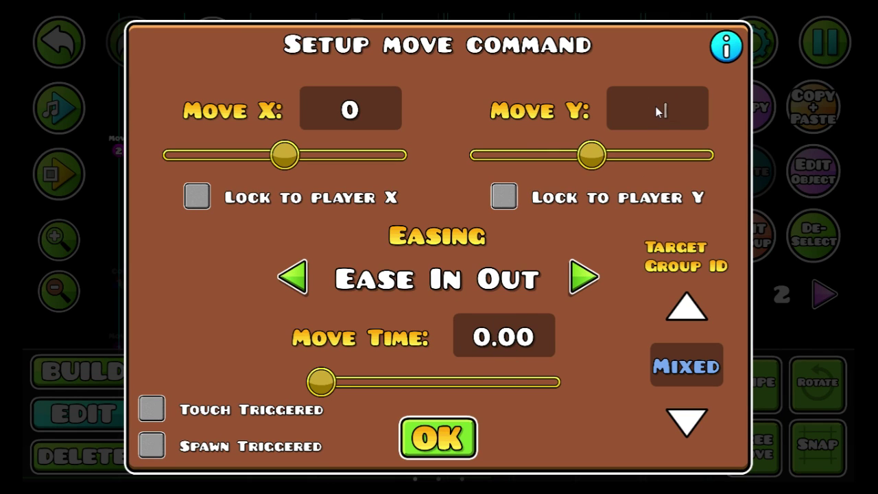
type("30")
left_click(439, 437)
Step: Raise the selected Move triggers three grid cells to form a separate row above the originals
left_click_drag(461, 231, 431, 231)
left_click(521, 400)
left_click(521, 399)
left_click(521, 400)
Step: Playtest the grid animation inside the editor and stop the playback
left_click_drag(494, 148, 668, 0)
left_click(67, 180)
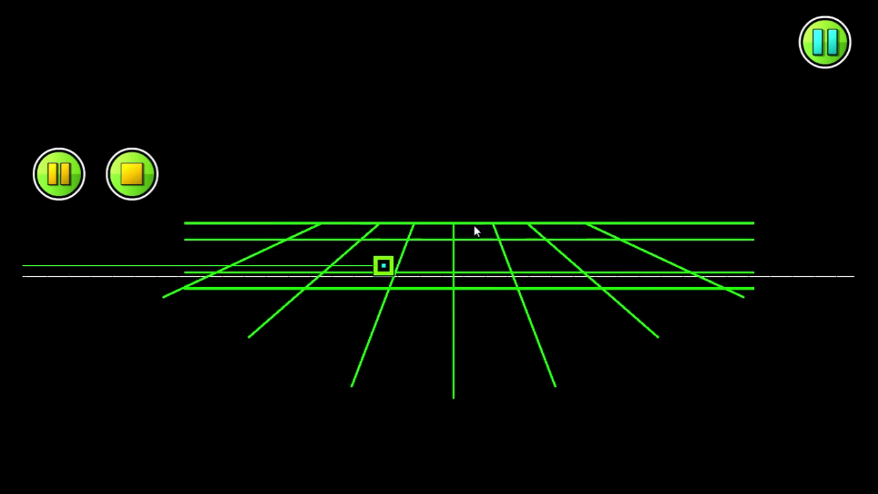
left_click(132, 174)
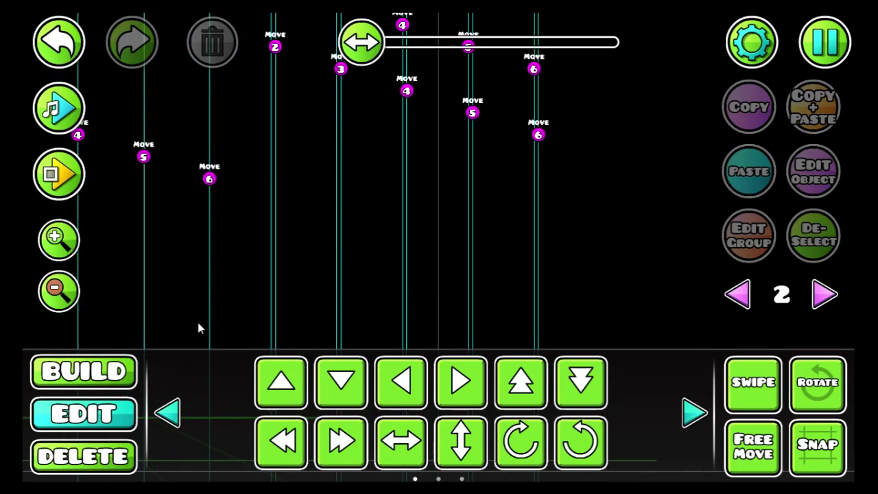
Step: Select all ten Move triggers in the two paired rows for groups 2 to 6
left_click(67, 296)
left_click_drag(327, 274, 330, 320)
left_click(749, 373)
left_click_drag(284, 143, 446, 28)
left_click_drag(457, 175, 549, 116)
left_click_drag(484, 223, 611, 124)
left_click_drag(360, 168, 514, 108)
Step: Duplicate the ten selected Move triggers and place the copies 15 grid cells to the right
left_click(806, 113)
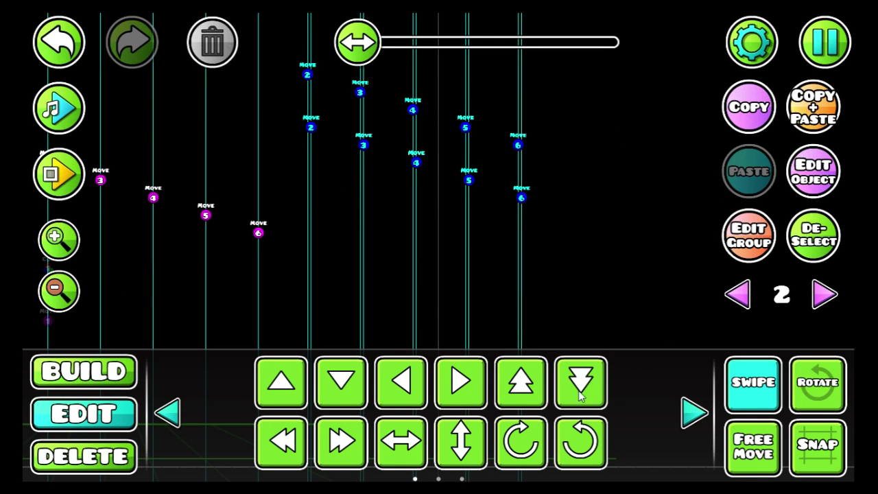
left_click(683, 408)
left_click(568, 379)
left_click(568, 379)
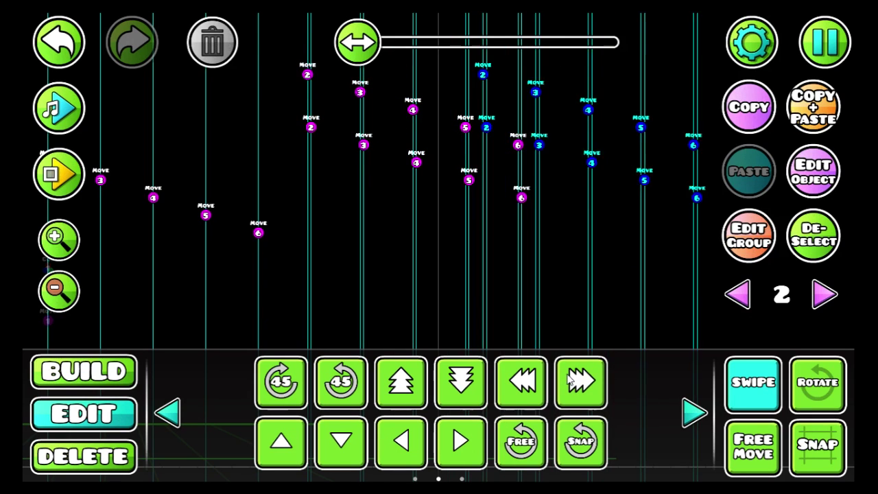
left_click(568, 379)
left_click(175, 410)
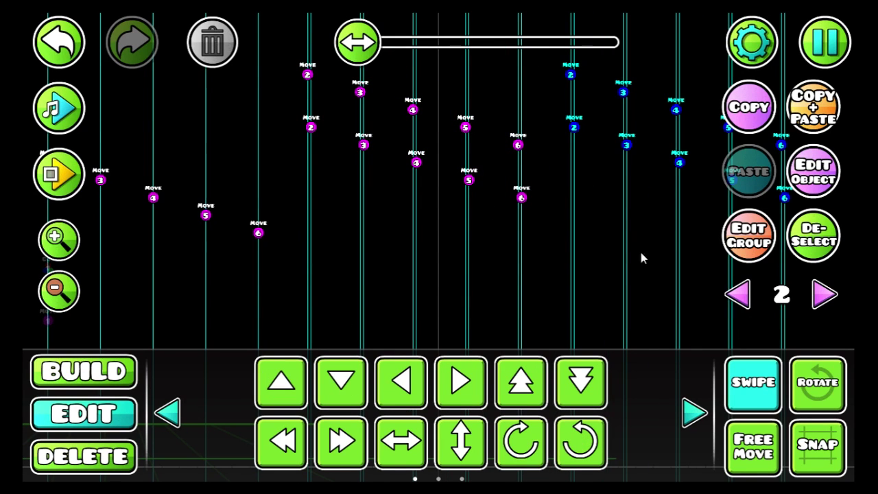
Step: Duplicate the newest set of ten Move triggers and place the copies another 15 grid cells to the right
left_click(747, 388)
left_click_drag(590, 270, 547, 304)
left_click_drag(443, 225, 563, 192)
left_click_drag(668, 306, 428, 322)
left_click(699, 416)
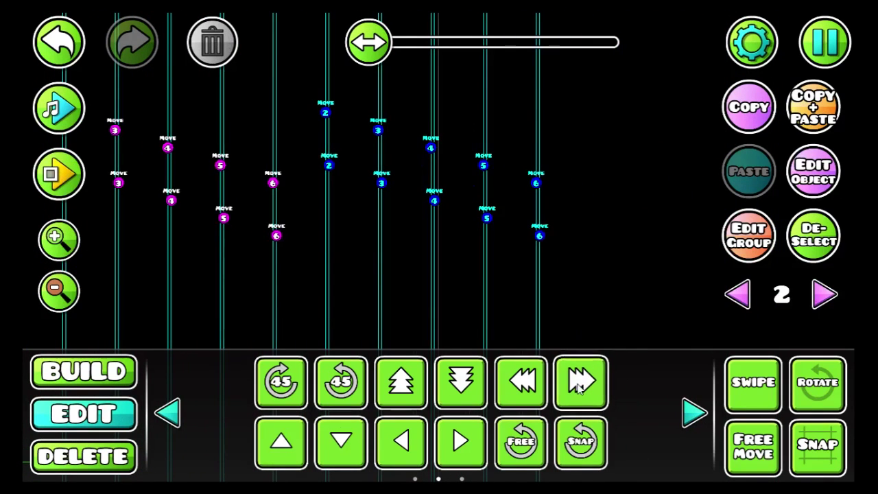
left_click(577, 383)
left_click(576, 383)
left_click(575, 382)
left_click(175, 412)
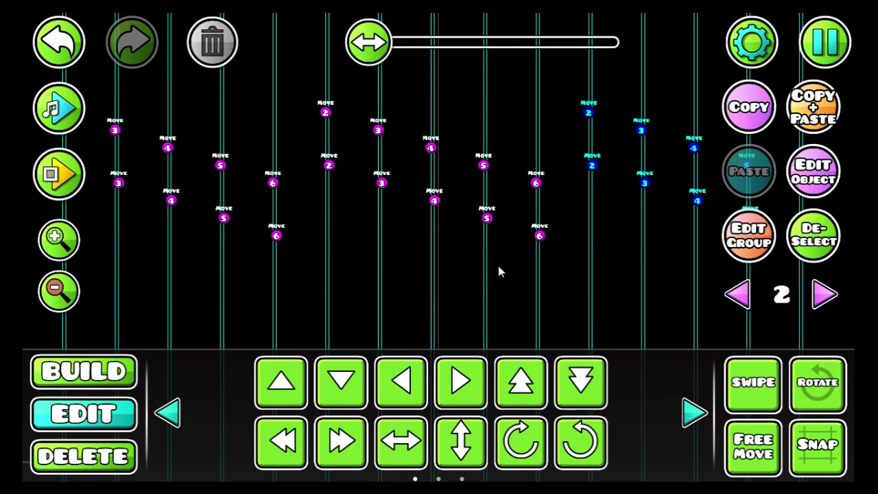
Step: Return to the perspective grid at the level start and display all editor layers
left_click_drag(498, 270, 444, 168)
left_click(109, 372)
left_click(680, 336)
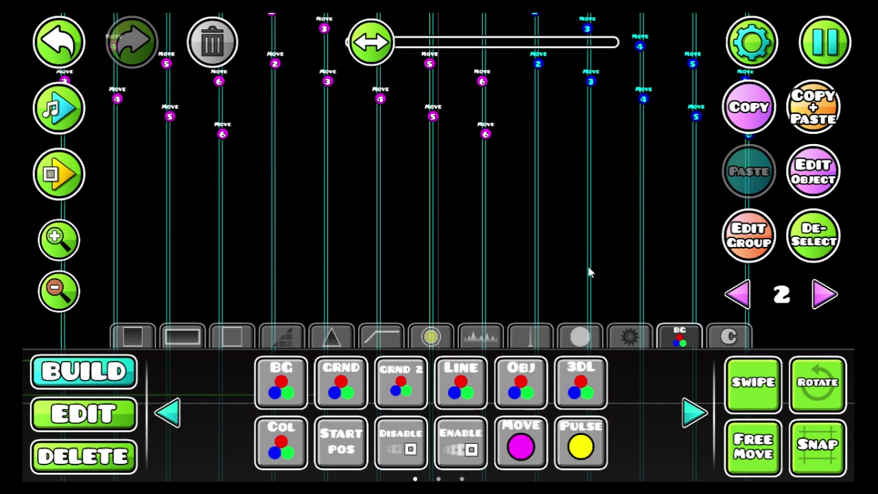
scroll(458, 334, "right", 1)
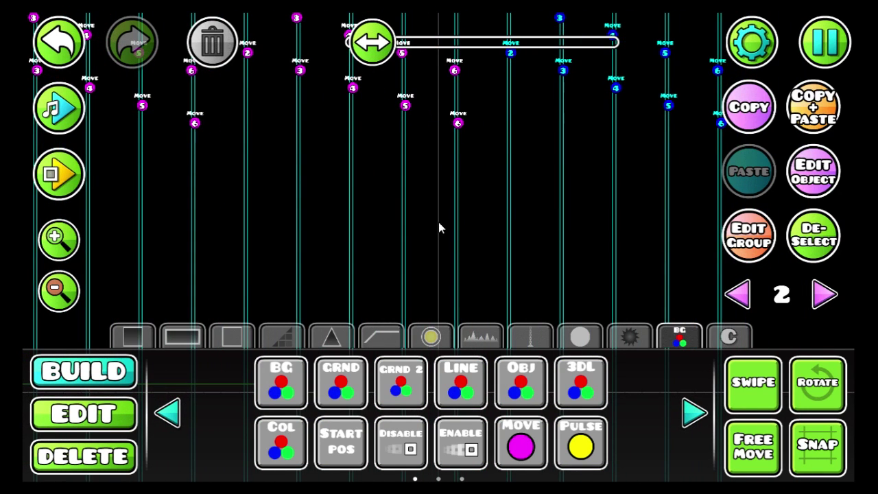
left_click_drag(306, 243, 649, 181)
left_click_drag(425, 242, 556, 192)
left_click(743, 296)
left_click(742, 296)
left_click(742, 297)
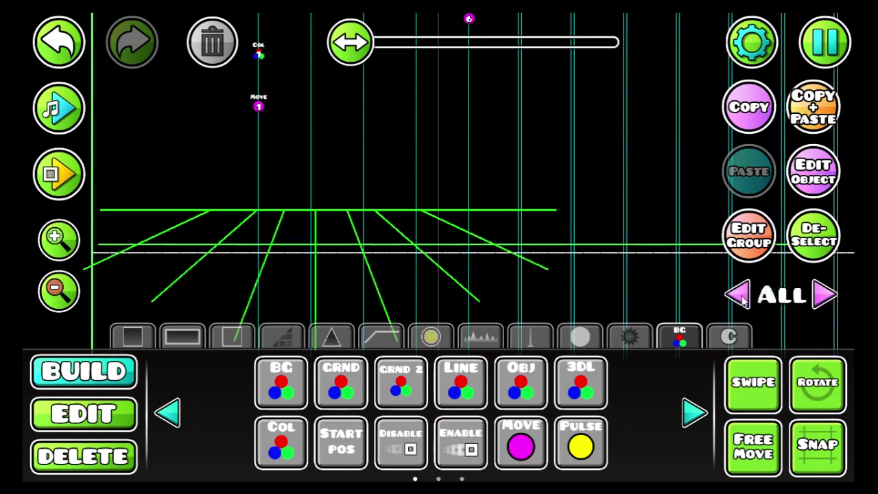
Step: Select all the perspective grid's lines and nudge them slightly left
left_click(123, 417)
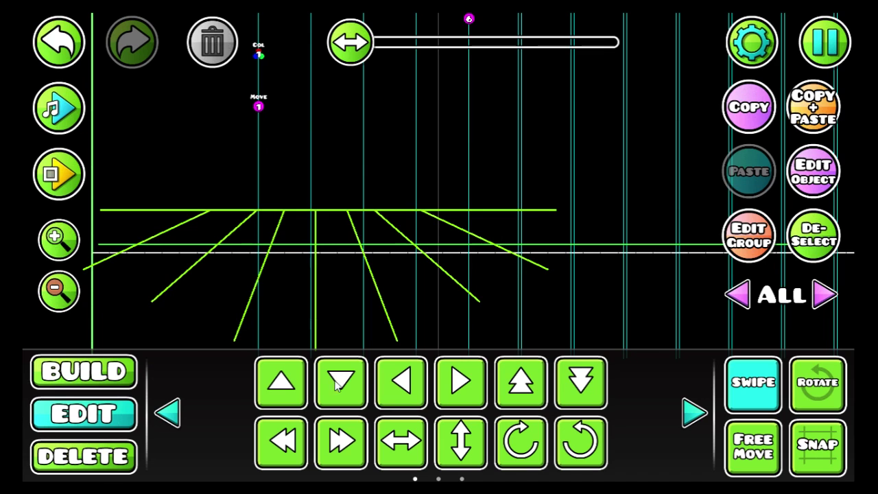
left_click(390, 381)
left_click(390, 382)
left_click(389, 381)
left_click(389, 381)
left_click(389, 382)
left_click(390, 382)
left_click(390, 381)
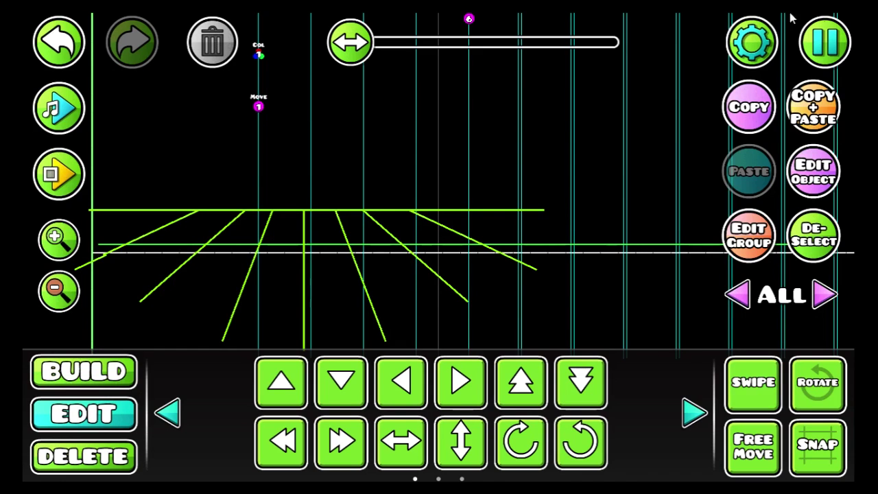
Step: Play the level from the pause menu to test the shifted grid and return to the editor
left_click(835, 38)
left_click(438, 216)
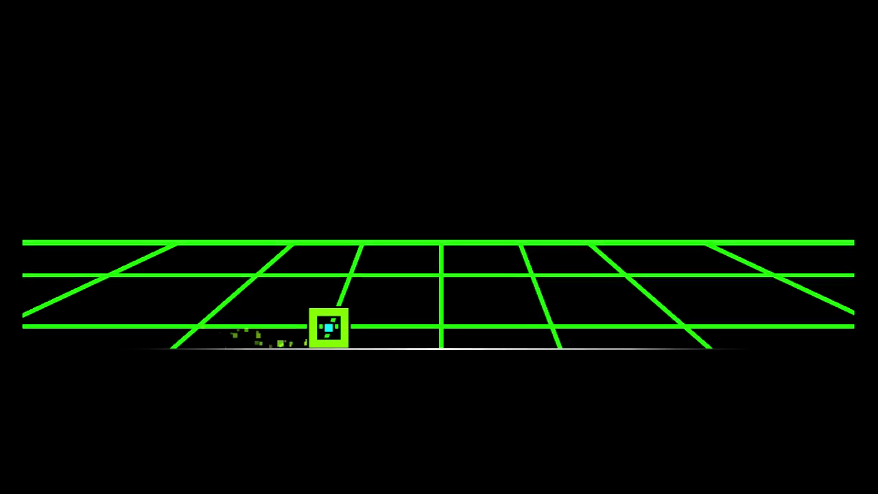
key("Escape")
left_click(174, 313)
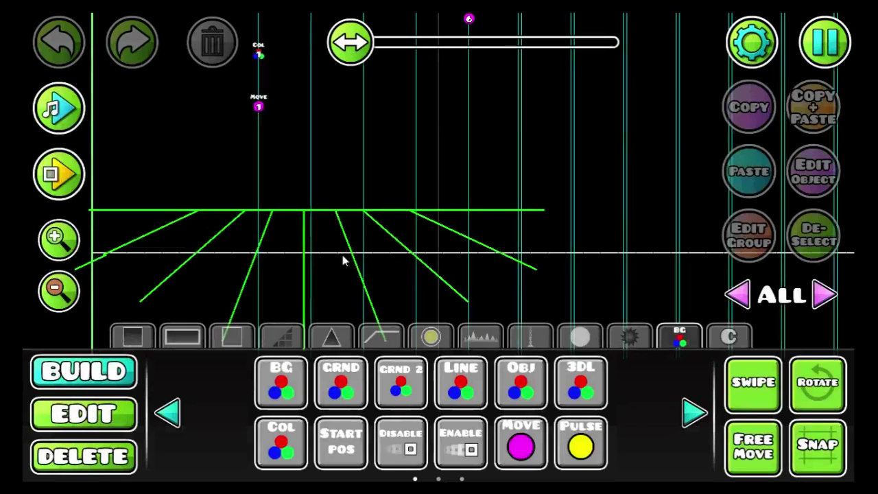
Step: Select the whole perspective grid and raise it by a net one grid cell, three up and two back down
left_click_drag(405, 348, 394, 360)
left_click_drag(366, 270, 292, 239)
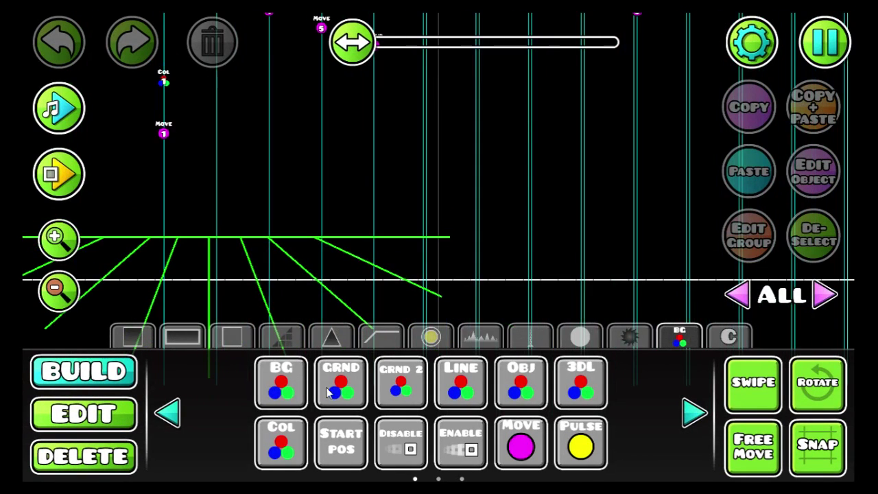
left_click_drag(325, 190, 431, 172)
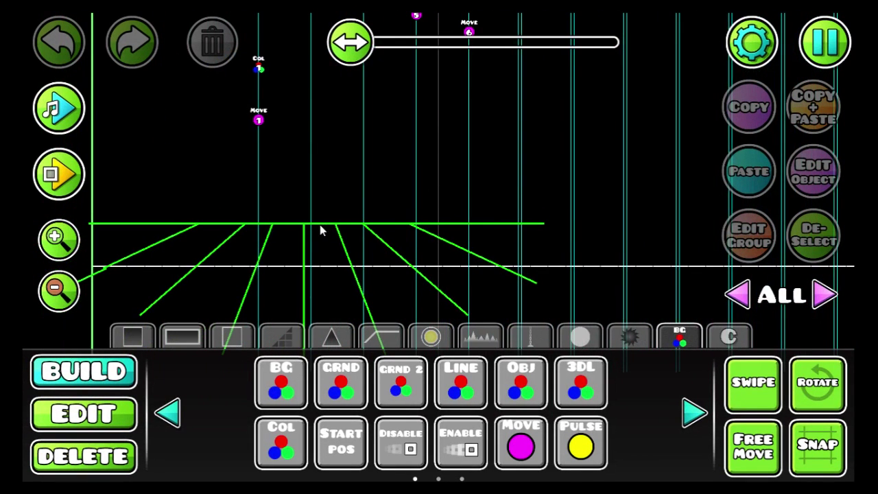
left_click(753, 388)
left_click(84, 414)
left_click_drag(612, 218, 96, 356)
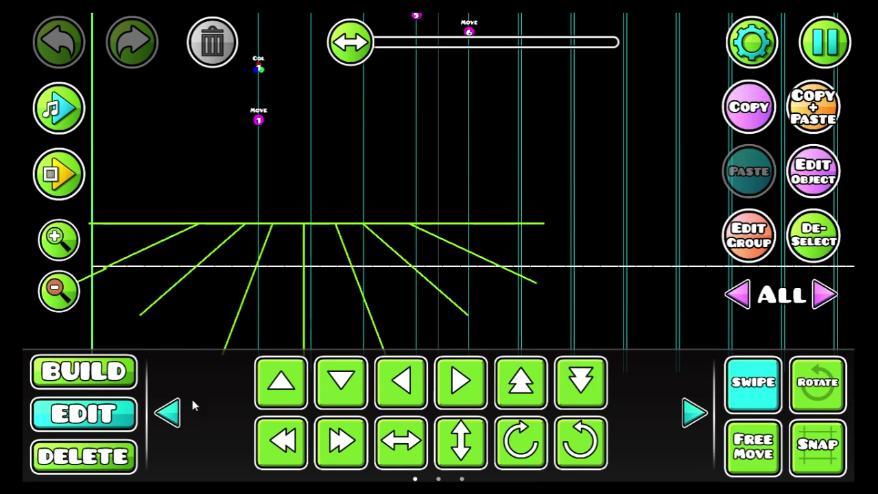
left_click(521, 400)
left_click(521, 400)
left_click(521, 398)
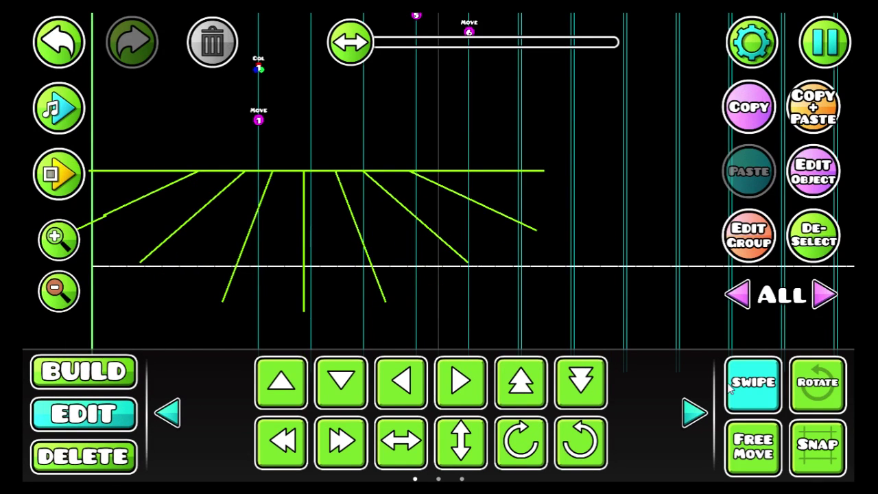
left_click(588, 381)
left_click(587, 381)
Step: Examine the trigger layout from the perspective grid to the last set of duplicated Move triggers
left_click_drag(427, 264, 139, 410)
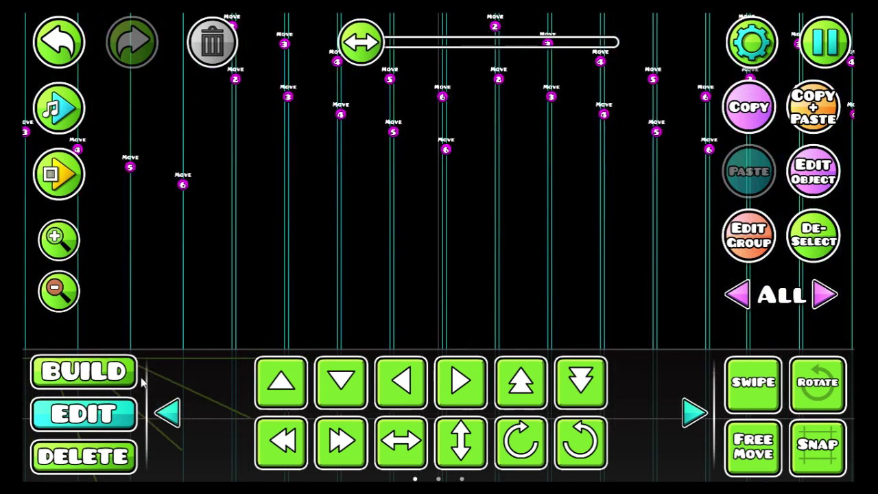
left_click(124, 367)
left_click(285, 382)
left_click_drag(548, 97, 453, 178)
left_click_drag(426, 217, 560, 201)
left_click_drag(458, 252, 635, 148)
left_click_drag(407, 213, 473, 198)
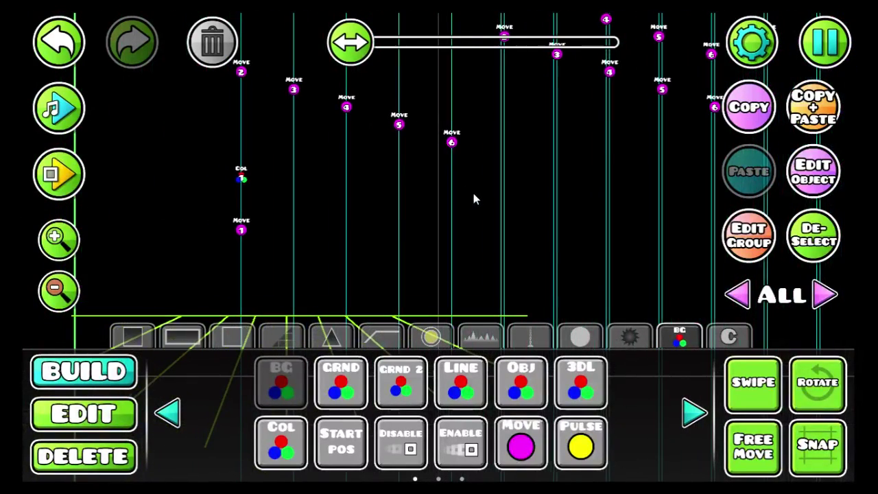
left_click_drag(427, 265, 357, 218)
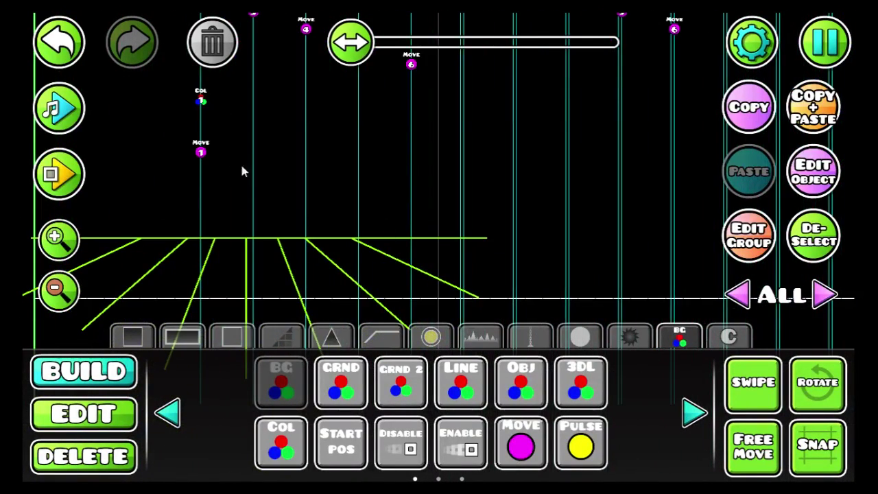
left_click_drag(241, 166, 300, 325)
left_click_drag(299, 194, 247, 49)
left_click_drag(274, 136, 246, 102)
left_click_drag(385, 163, 465, 274)
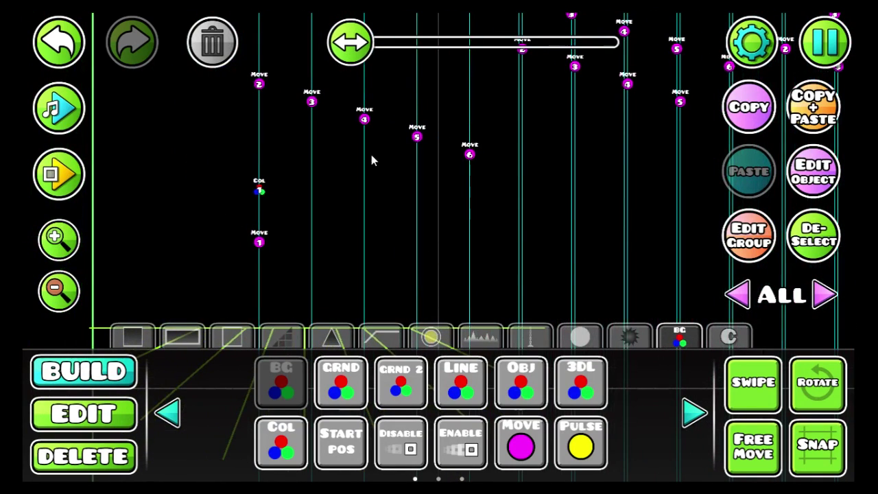
left_click_drag(502, 289, 328, 183)
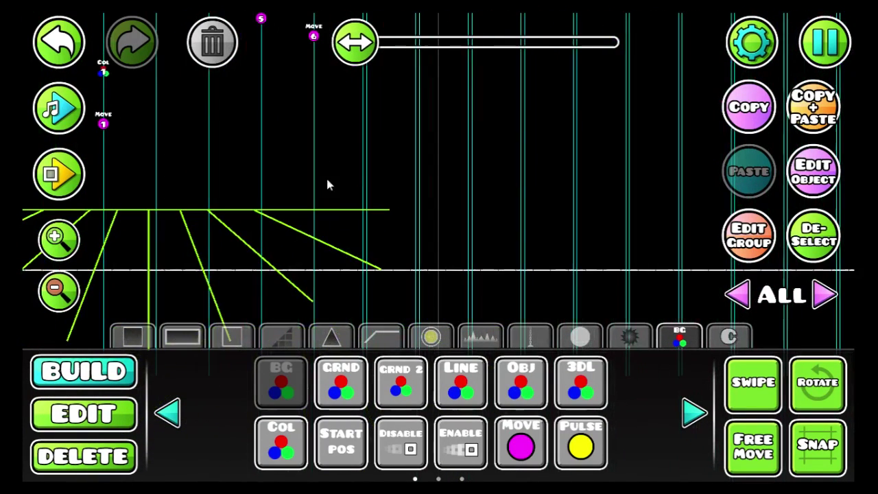
left_click_drag(398, 262, 147, 359)
left_click_drag(344, 246, 154, 281)
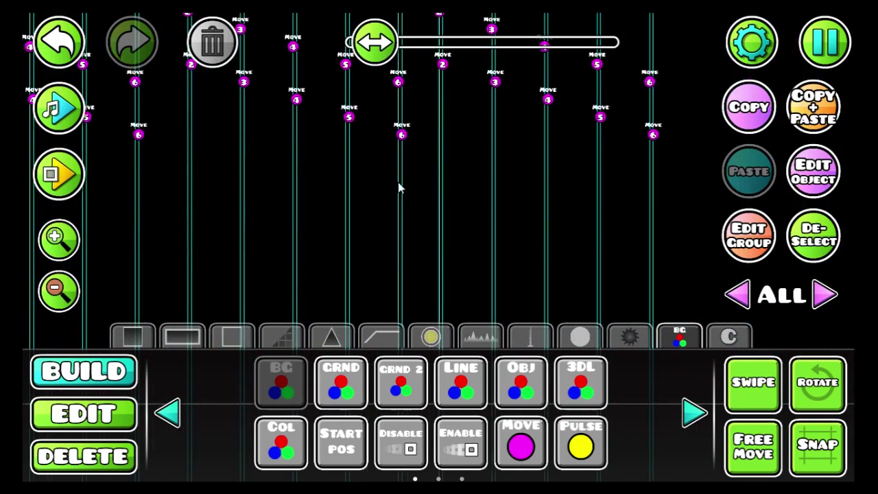
left_click_drag(510, 200, 391, 152)
left_click(381, 159)
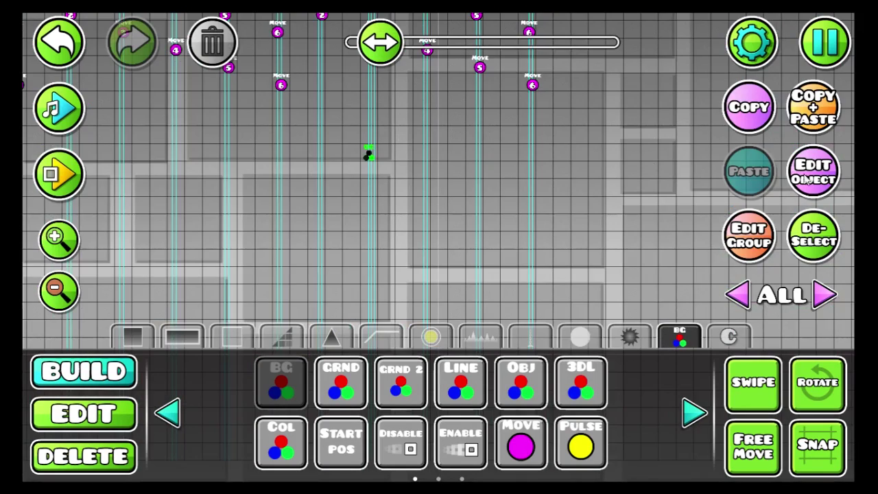
left_click(802, 175)
left_click(416, 427)
left_click(129, 454)
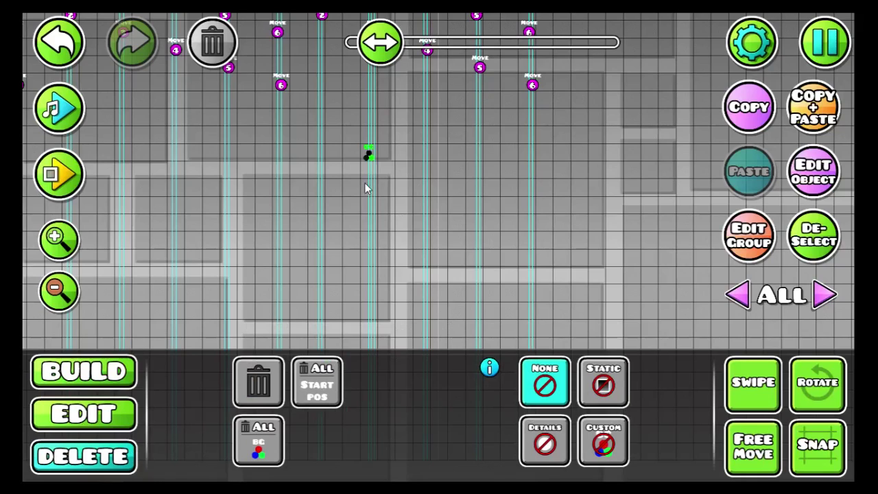
left_click(369, 157)
Step: Place a Col trigger below the group 3 Move triggers of the last set and lengthen its fade time
left_click(89, 369)
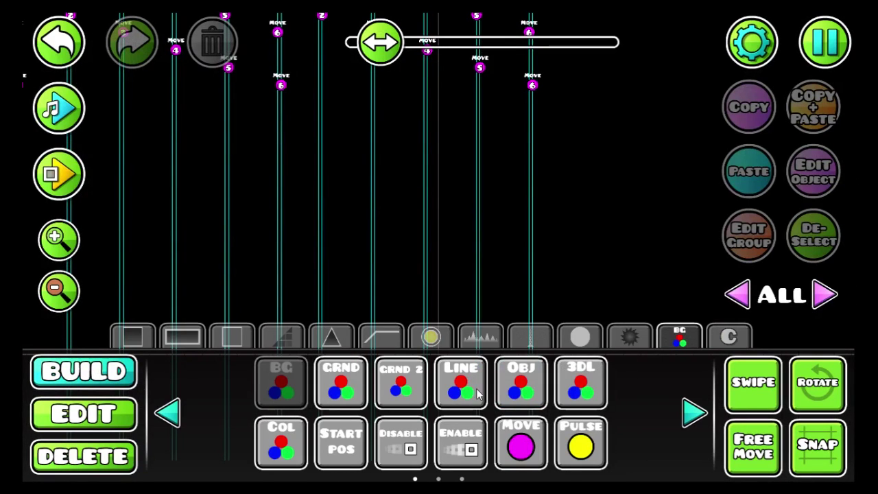
left_click(278, 442)
left_click(370, 134)
left_click(811, 174)
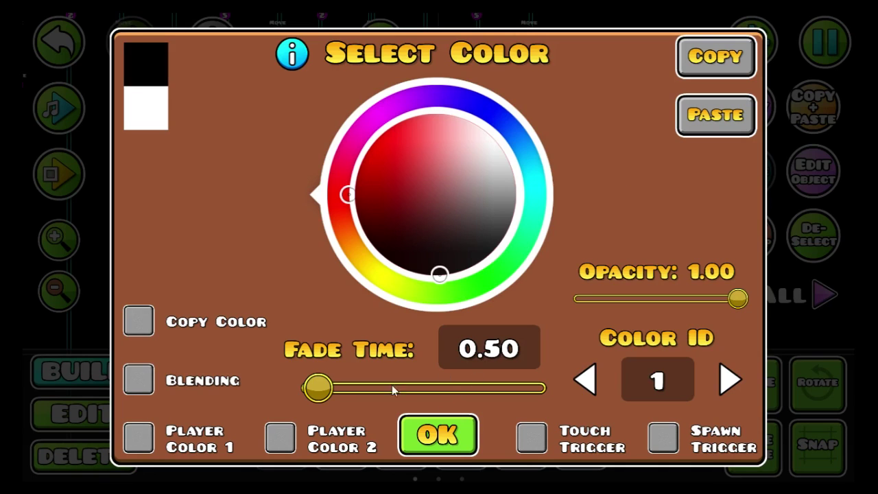
left_click_drag(321, 397, 343, 389)
left_click(419, 434)
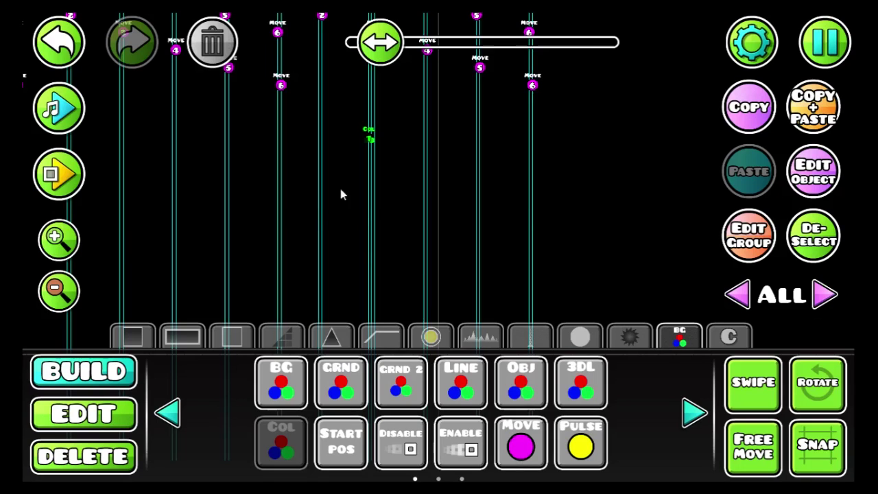
Step: Play the level from the pause menu to test the grid animation with the new Col trigger
left_click_drag(325, 211, 619, 93)
left_click_drag(318, 249, 650, 224)
left_click(816, 37)
left_click(473, 229)
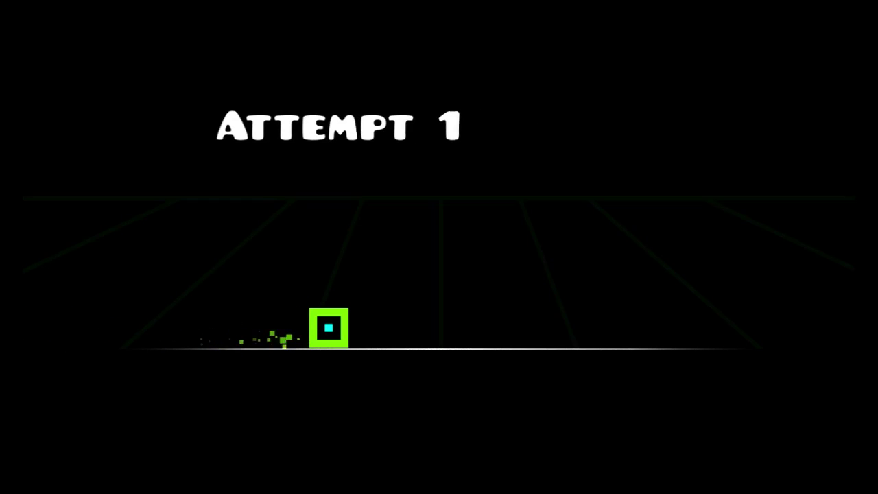